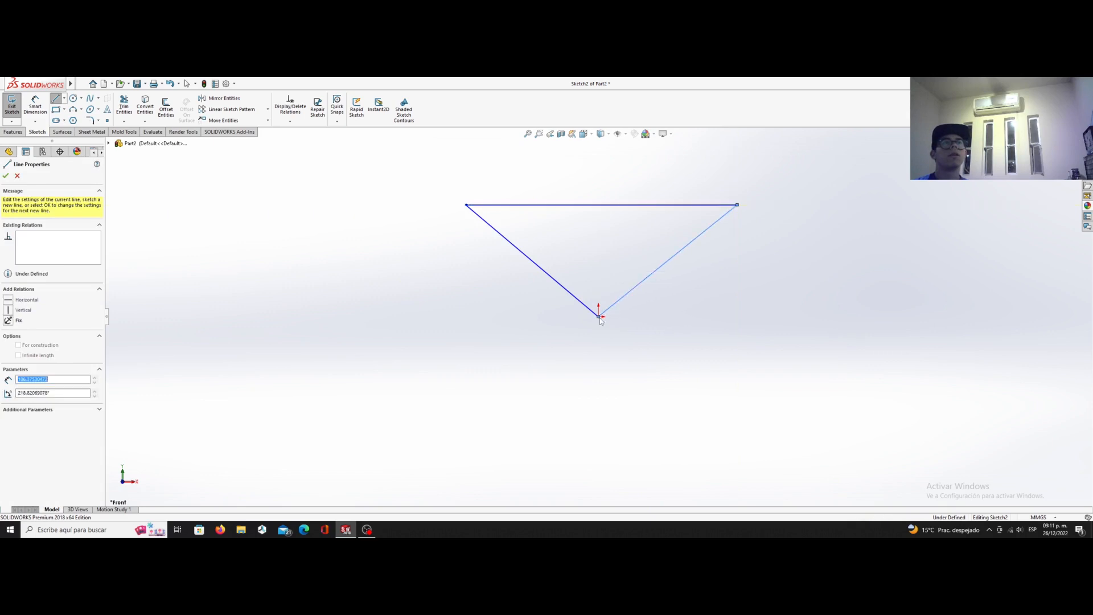
# Dimension the triangle's horizontal top line and set its length to 275 mm.
pyautogui.press('s')
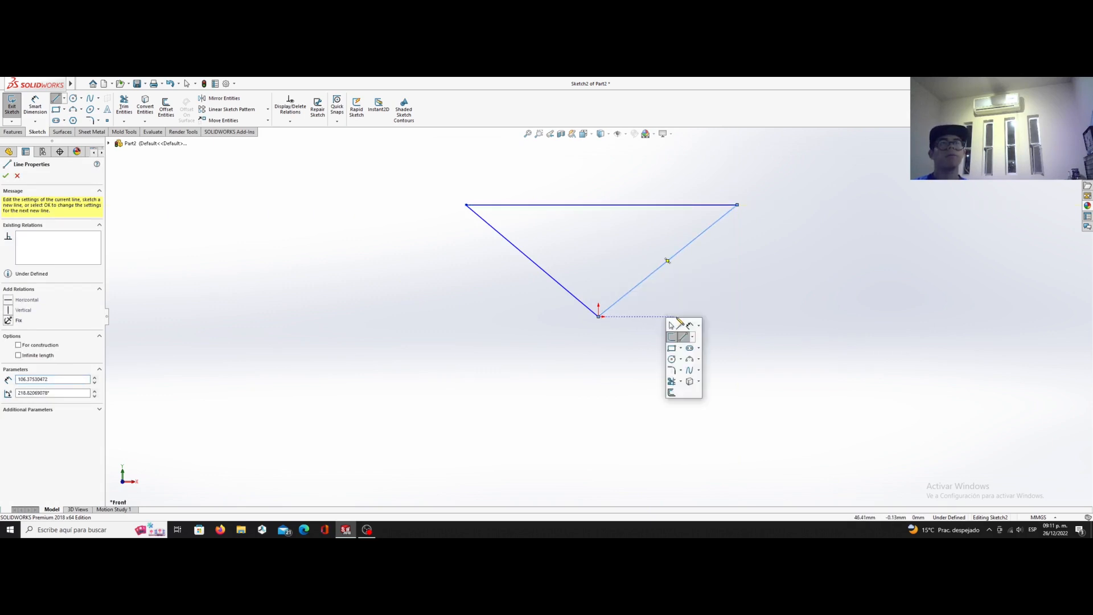
pyautogui.click(693, 326)
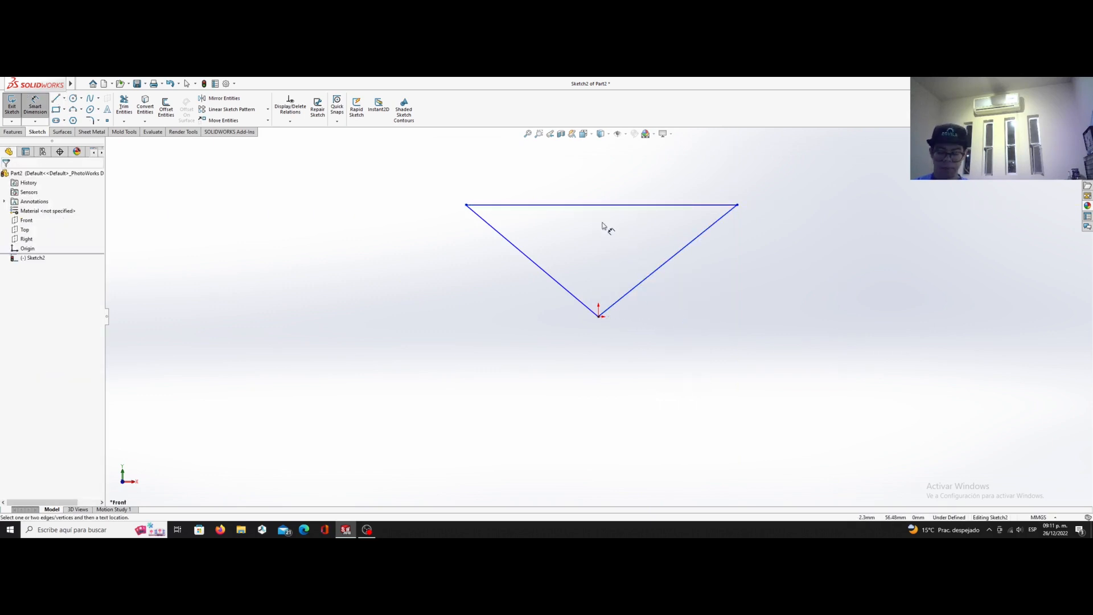
pyautogui.click(579, 203)
pyautogui.click(590, 185)
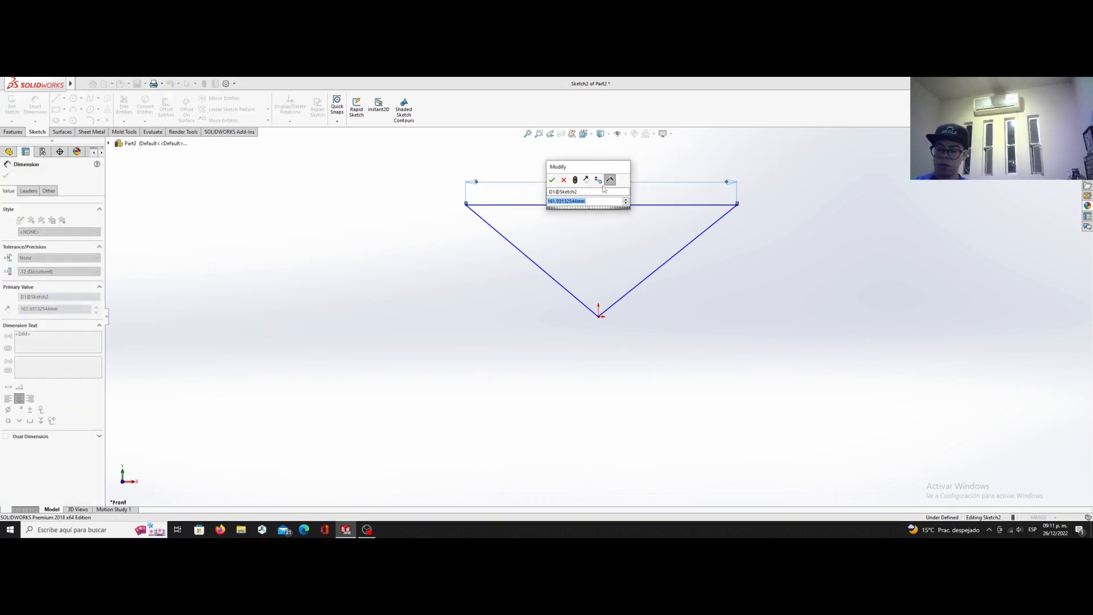
pyautogui.write('275')
pyautogui.press('Return')
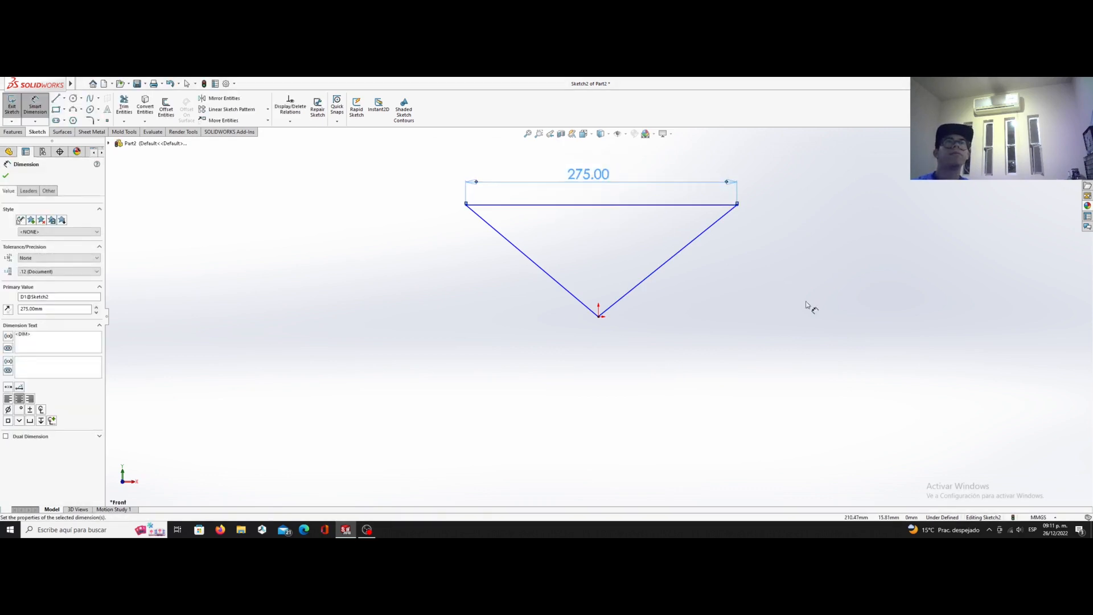
# Dimension the triangle's right slanted line and set its length to 195 mm.
pyautogui.click(679, 259)
pyautogui.click(733, 296)
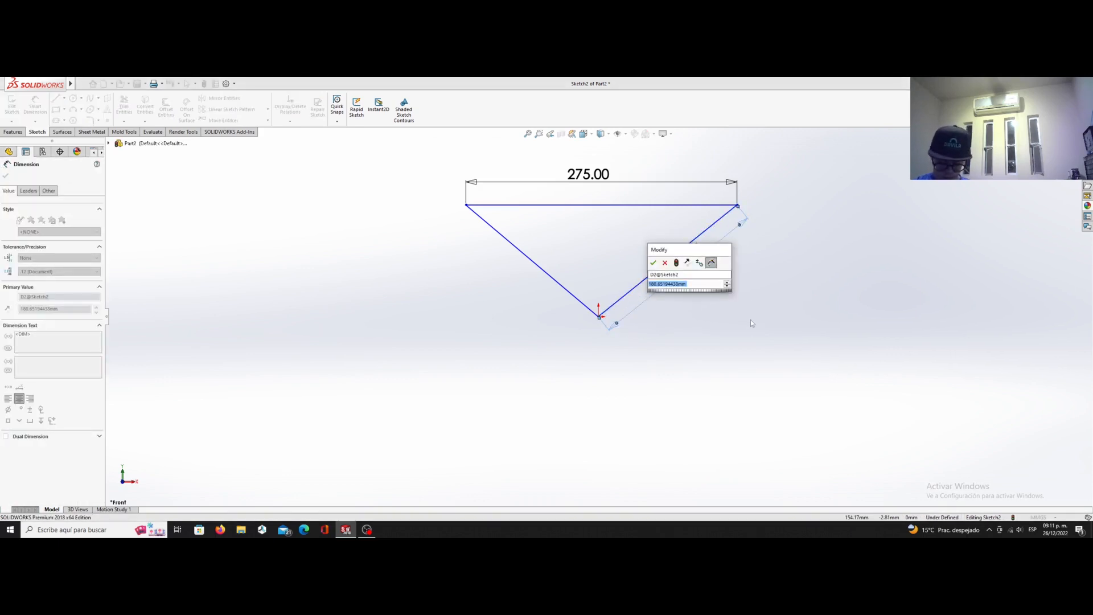
pyautogui.write('195')
pyautogui.press('Return')
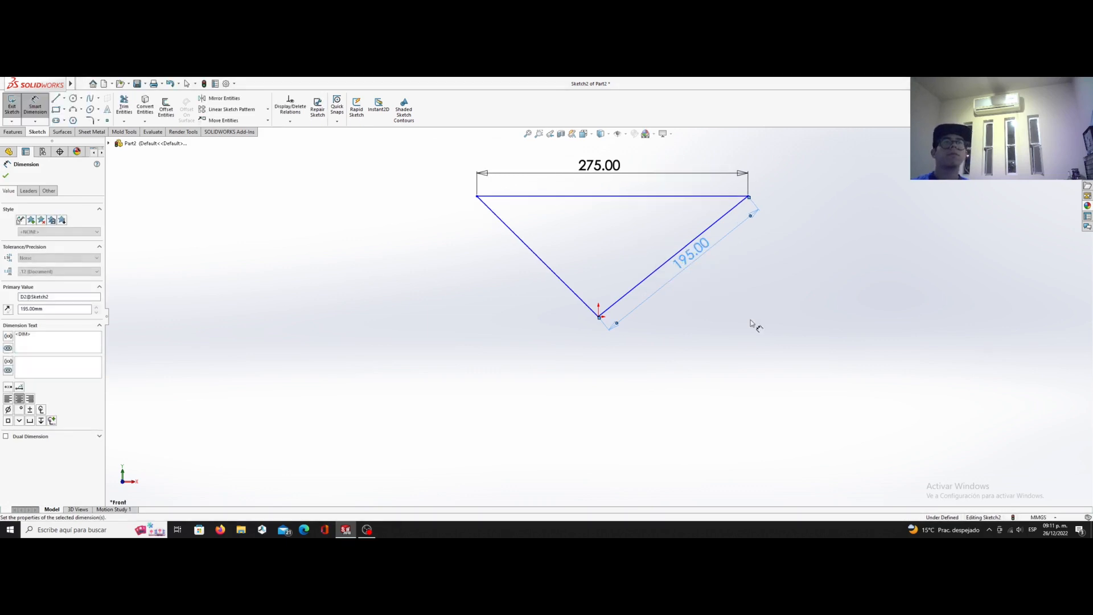
# Draw a construction line from the origin to the midpoint of the triangle's top line and make it vertical.
pyautogui.press('l')
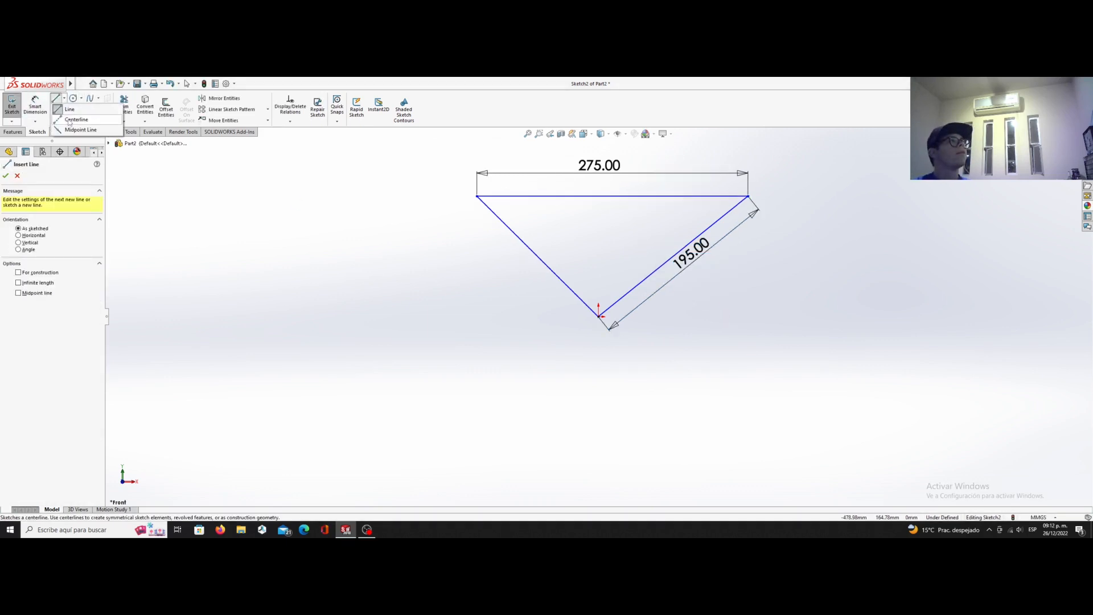
pyautogui.click(18, 272)
pyautogui.click(599, 317)
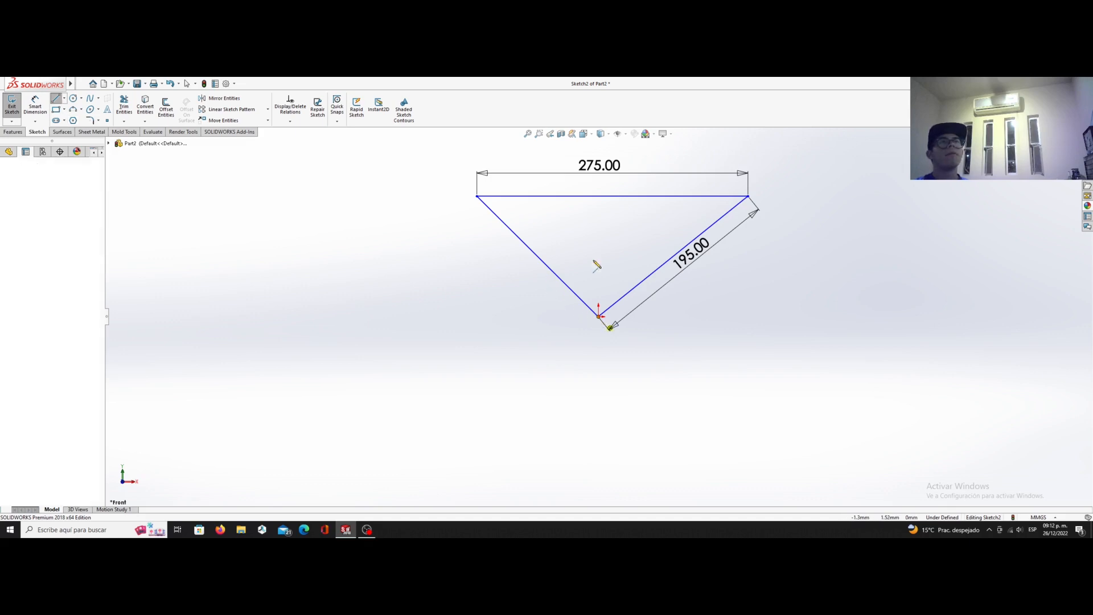
pyautogui.click(612, 196)
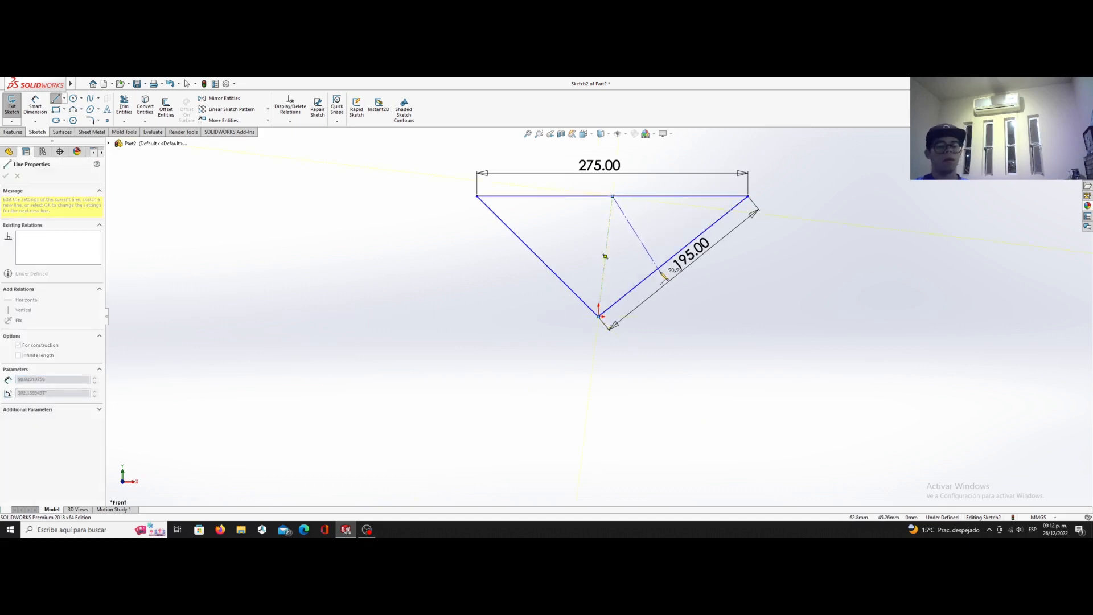
pyautogui.press('Escape')
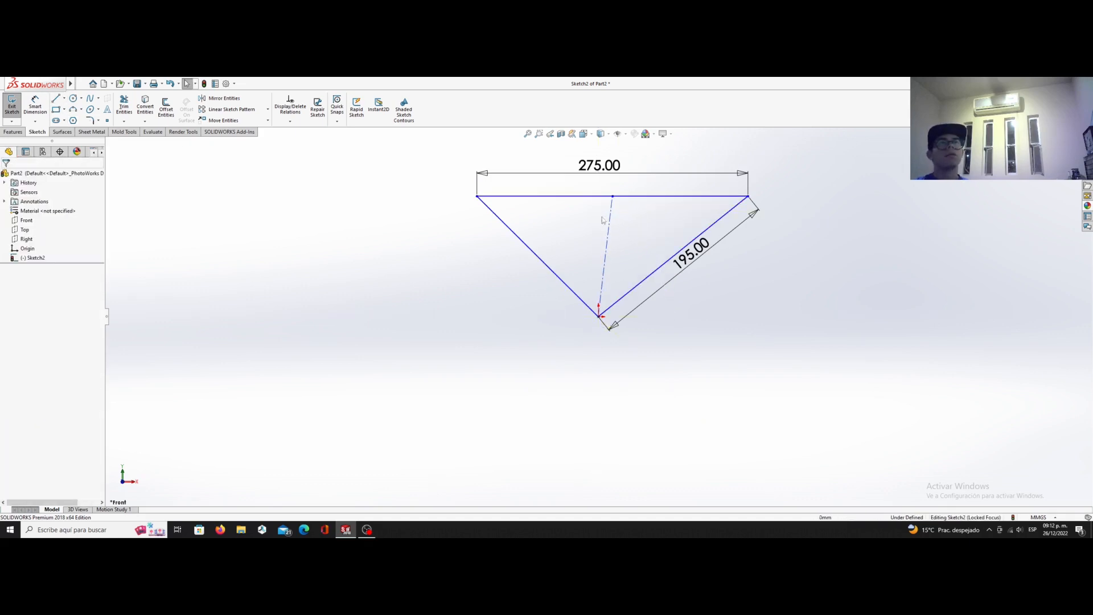
pyautogui.click(610, 225)
pyautogui.click(645, 194)
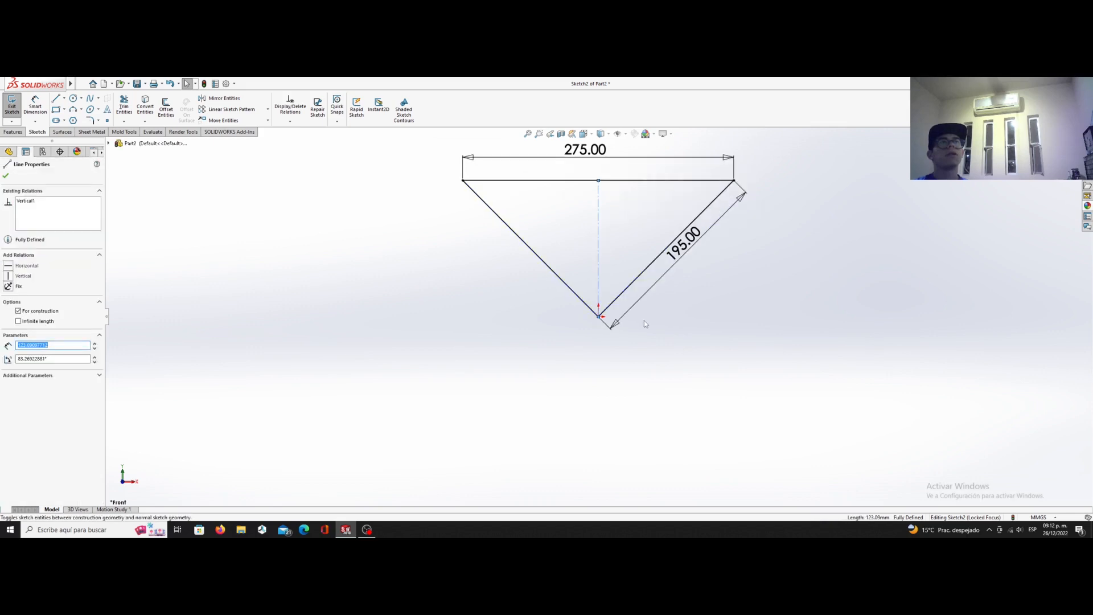
pyautogui.click(671, 278)
# Sketch a narrow stepped chain of lines outside the 195 mm edge, starting at the triangle's upper right corner and ending back on the edge.
pyautogui.scroll(-2, 687, 238)
pyautogui.scroll(-1, 304, 149)
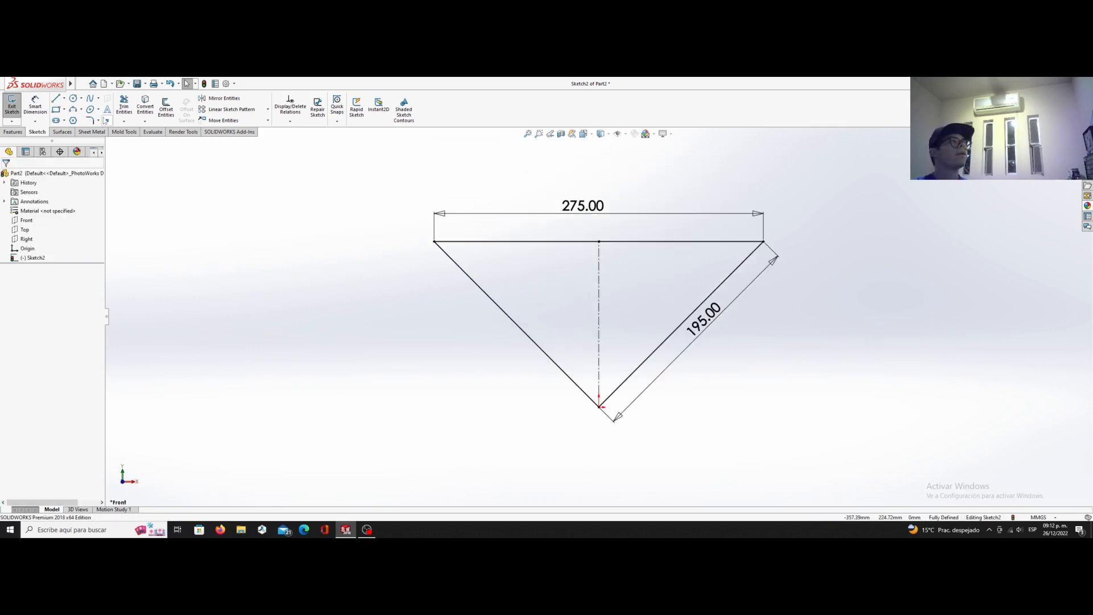
pyautogui.click(56, 99)
pyautogui.scroll(-2, 769, 239)
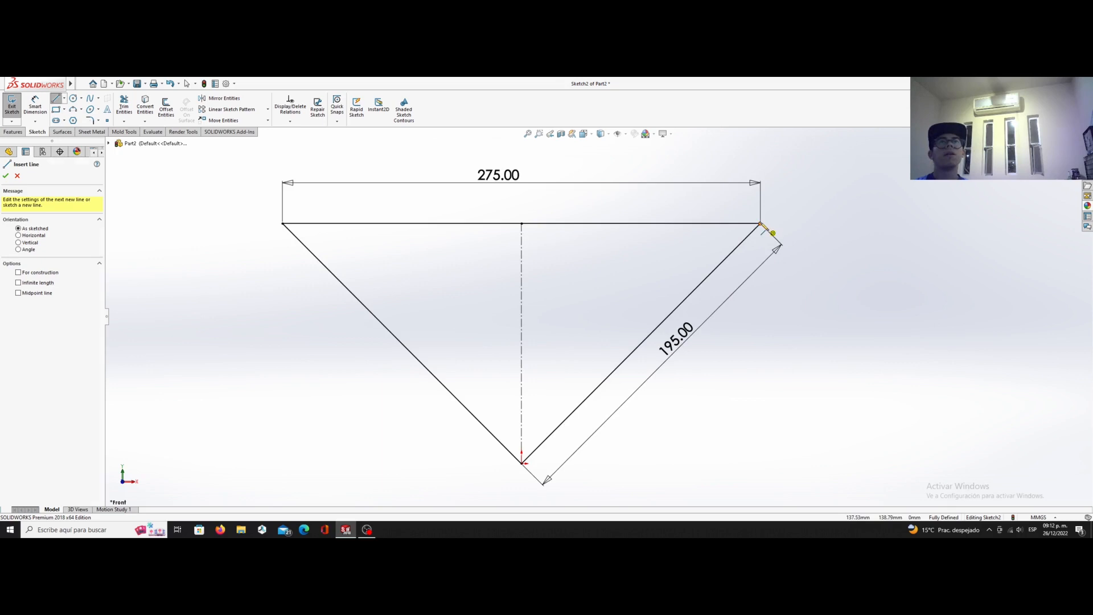
pyautogui.click(761, 224)
pyautogui.click(782, 246)
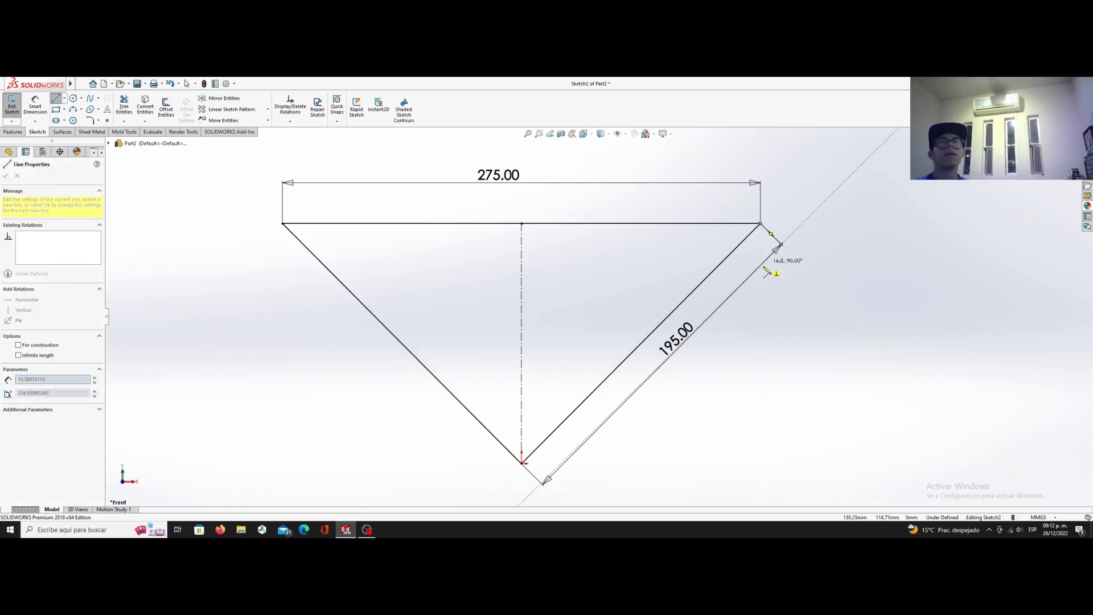
pyautogui.click(661, 362)
pyautogui.click(651, 353)
pyautogui.click(705, 279)
pyautogui.press('Escape')
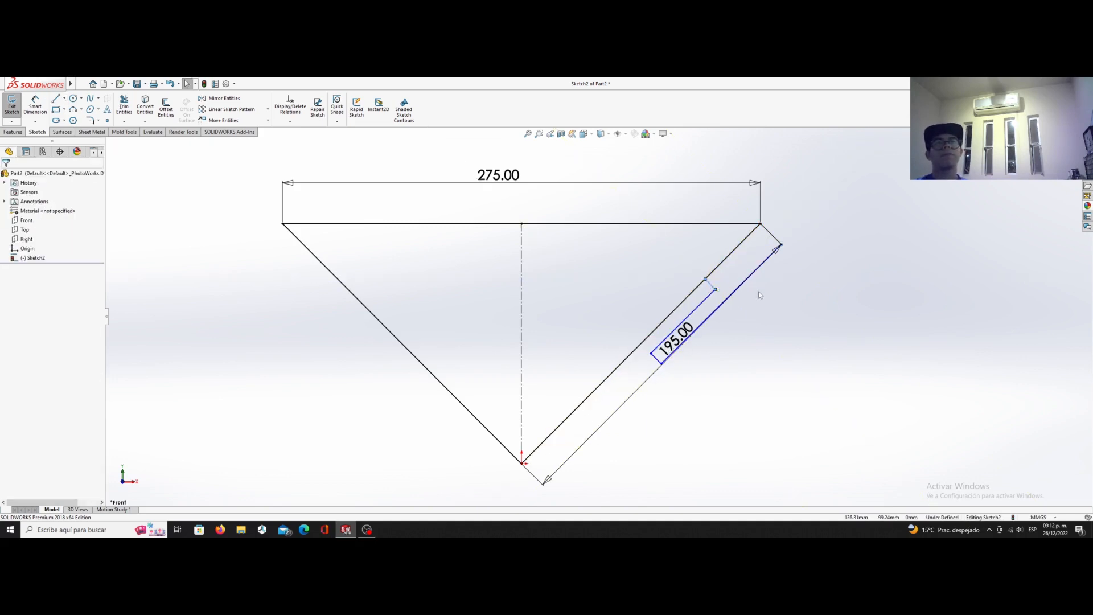
# Set the length of the short line joining the stepped outline to the slanted edge to 3.125 mm.
pyautogui.scroll(2, 726, 308)
pyautogui.scroll(-3, 703, 289)
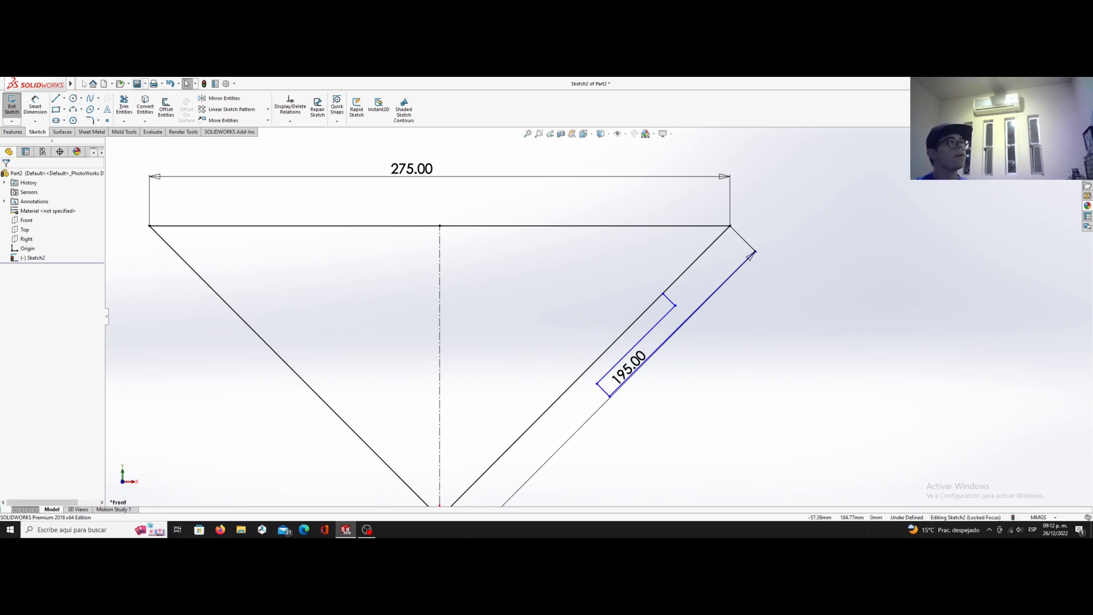
pyautogui.click(35, 106)
pyautogui.scroll(-2, 649, 299)
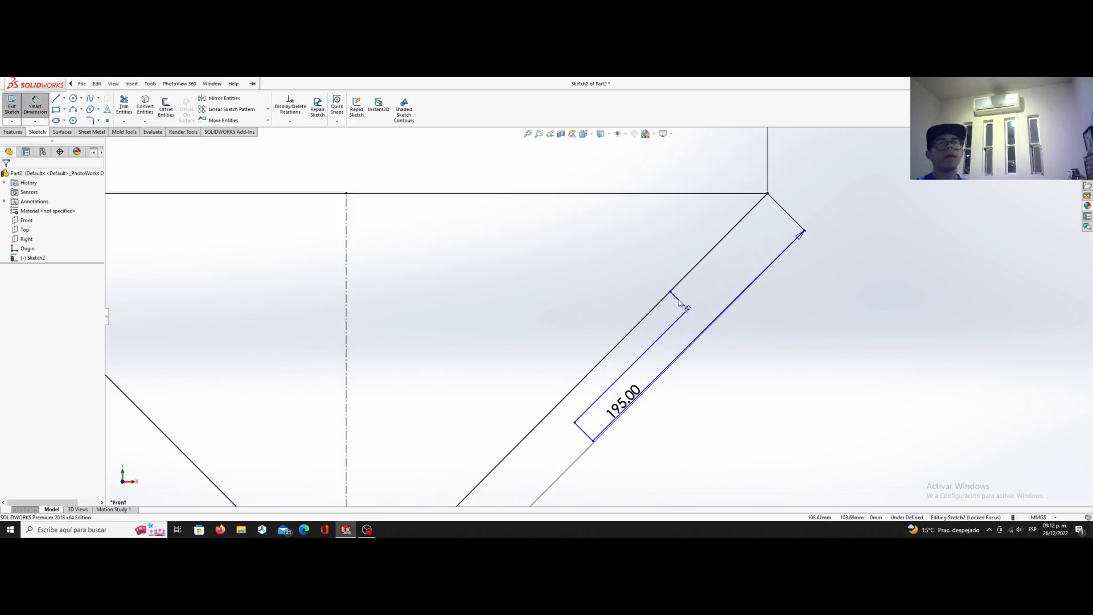
pyautogui.click(680, 301)
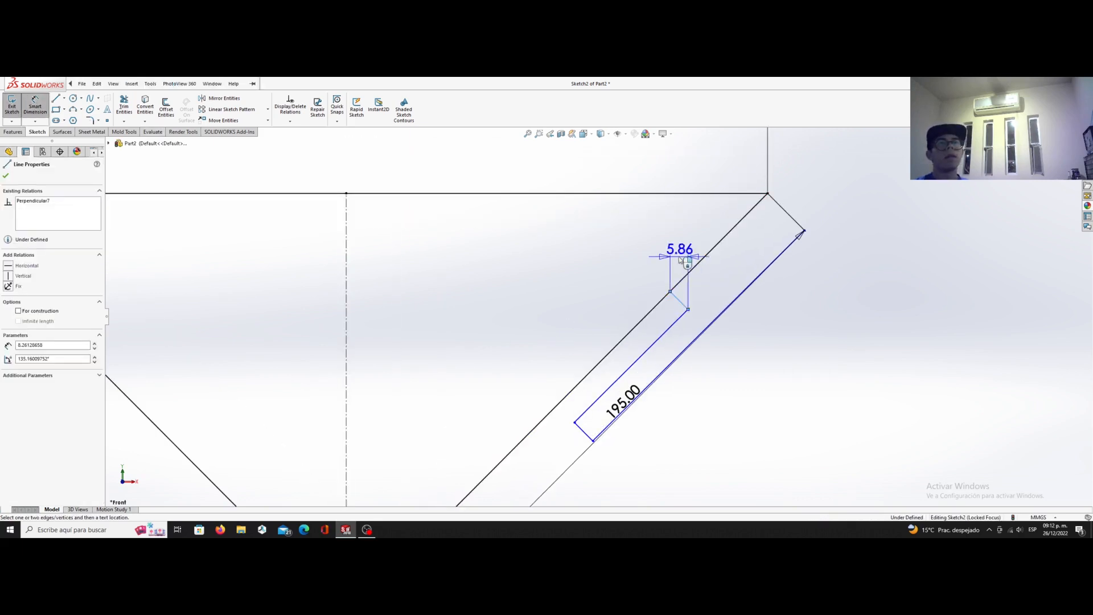
pyautogui.click(701, 284)
pyautogui.write('3.125')
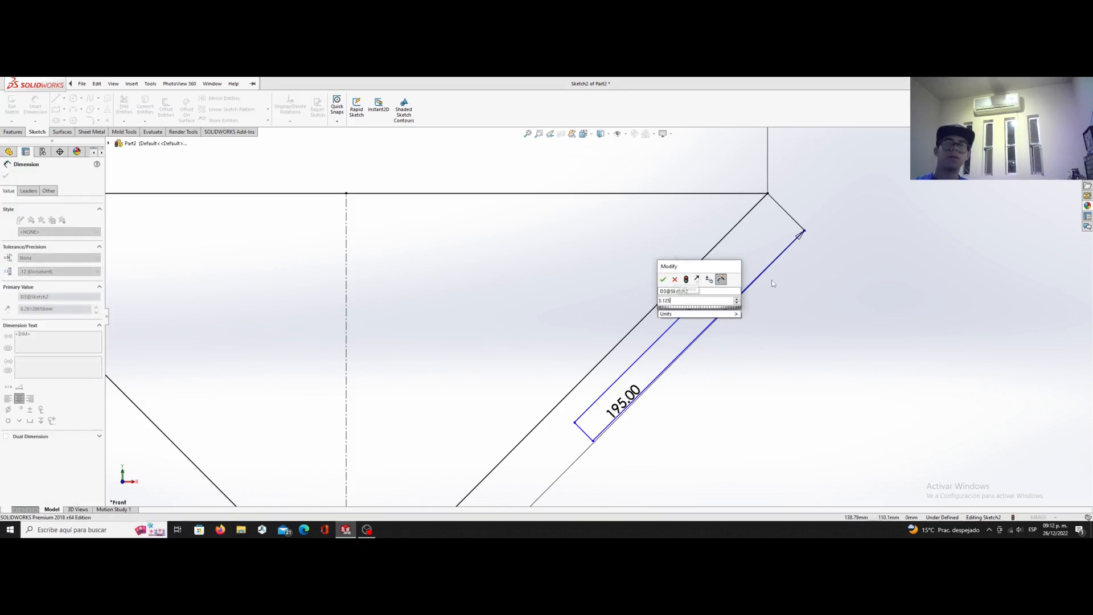
pyautogui.press('Return')
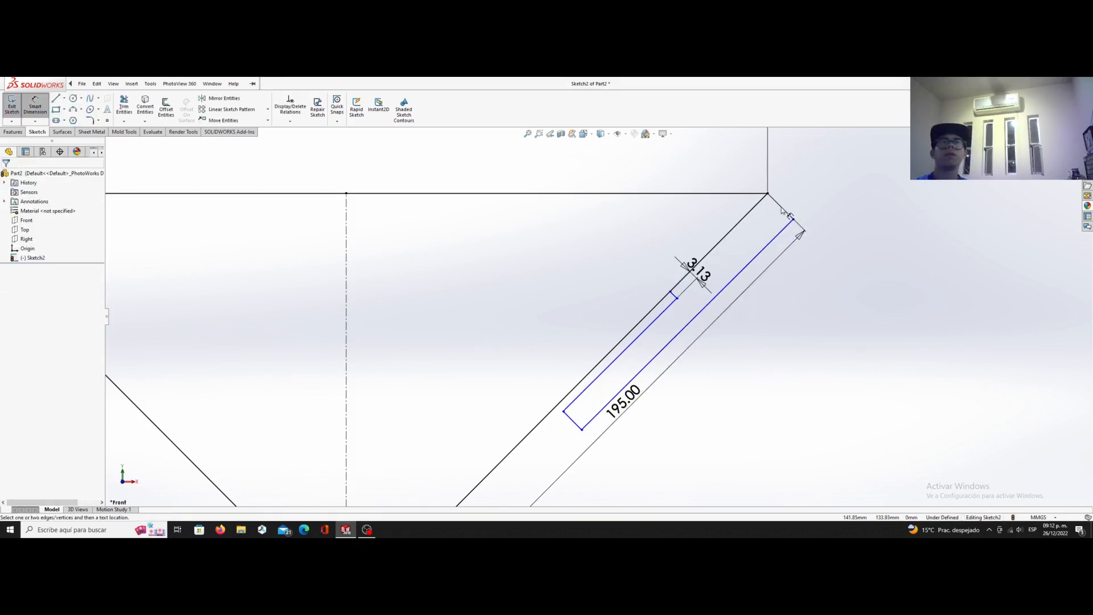
# Dimension the short end line of the stepped outline at the triangle's upper right corner.
pyautogui.click(788, 215)
pyautogui.click(809, 194)
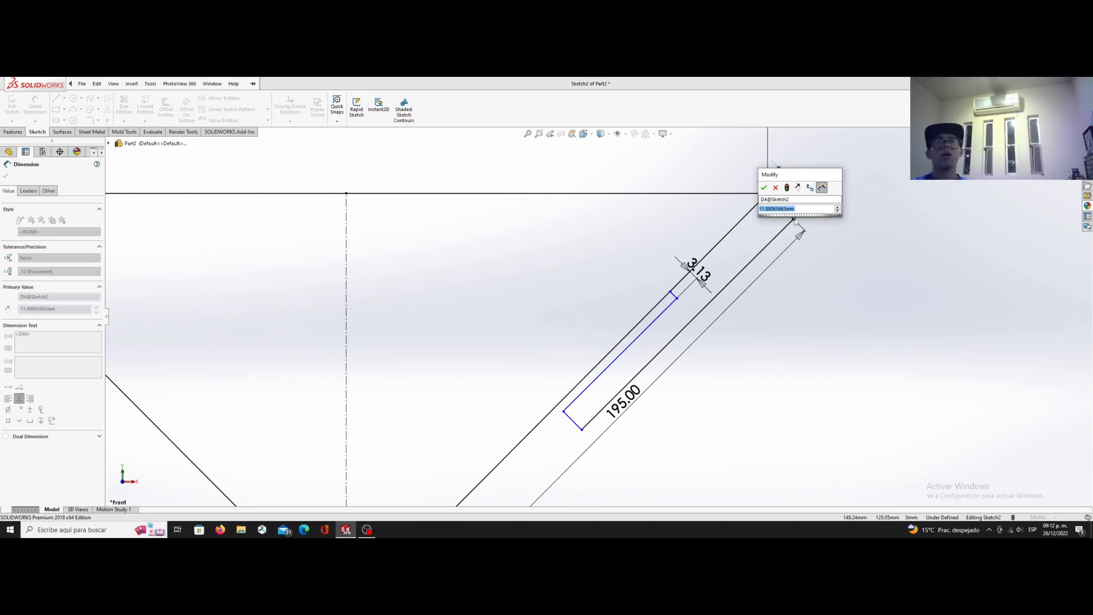
pyautogui.click(775, 188)
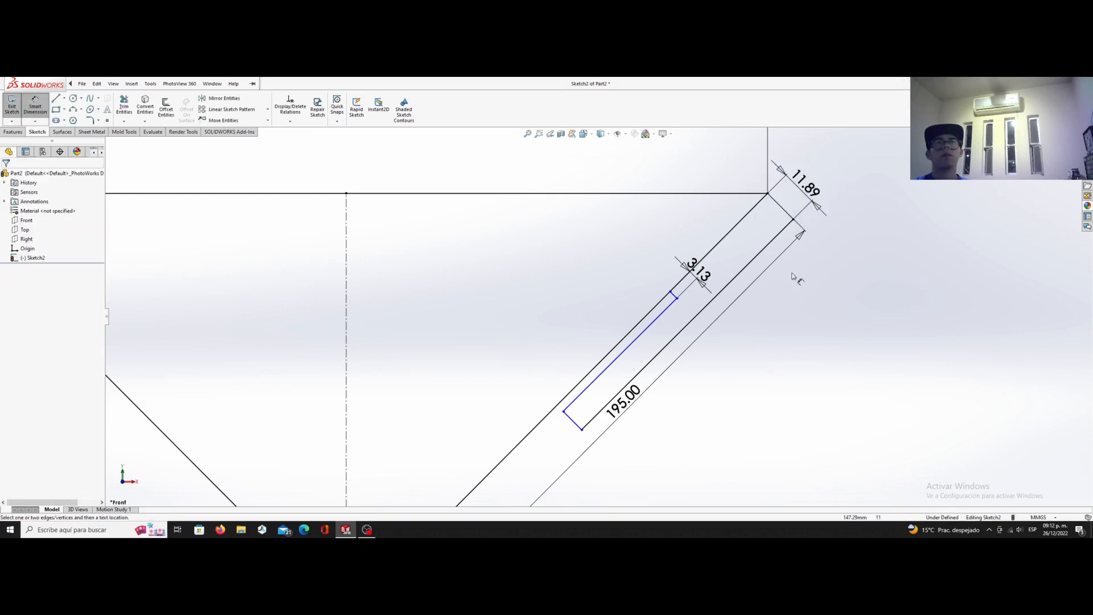
# Set the length of the short perpendicular line at the lower end of the stepped outline to 7.5 mm.
pyautogui.click(576, 424)
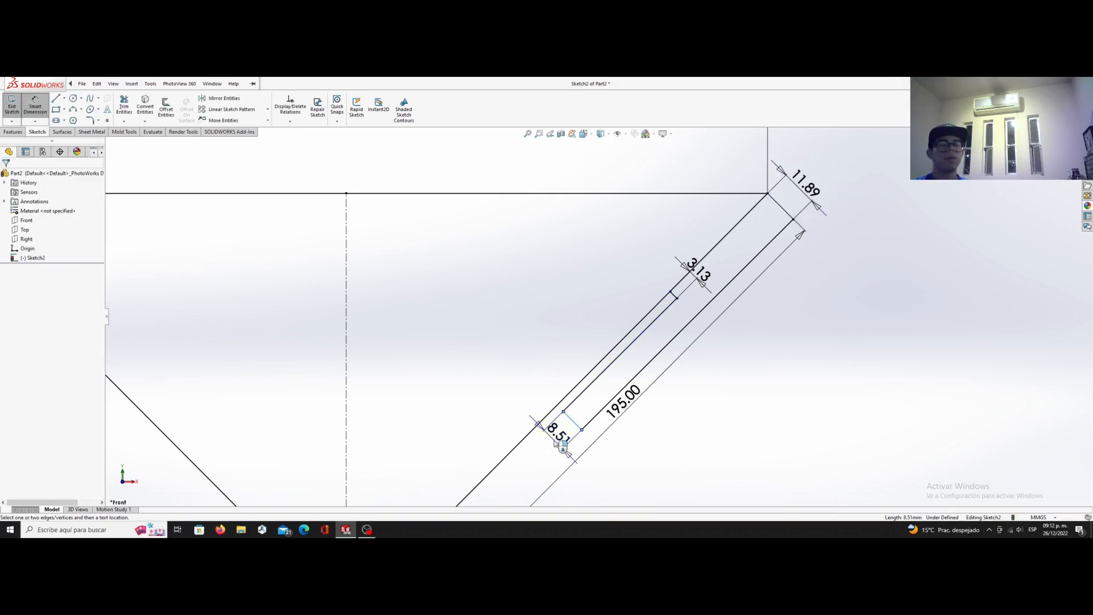
pyautogui.click(583, 450)
pyautogui.write('7.5')
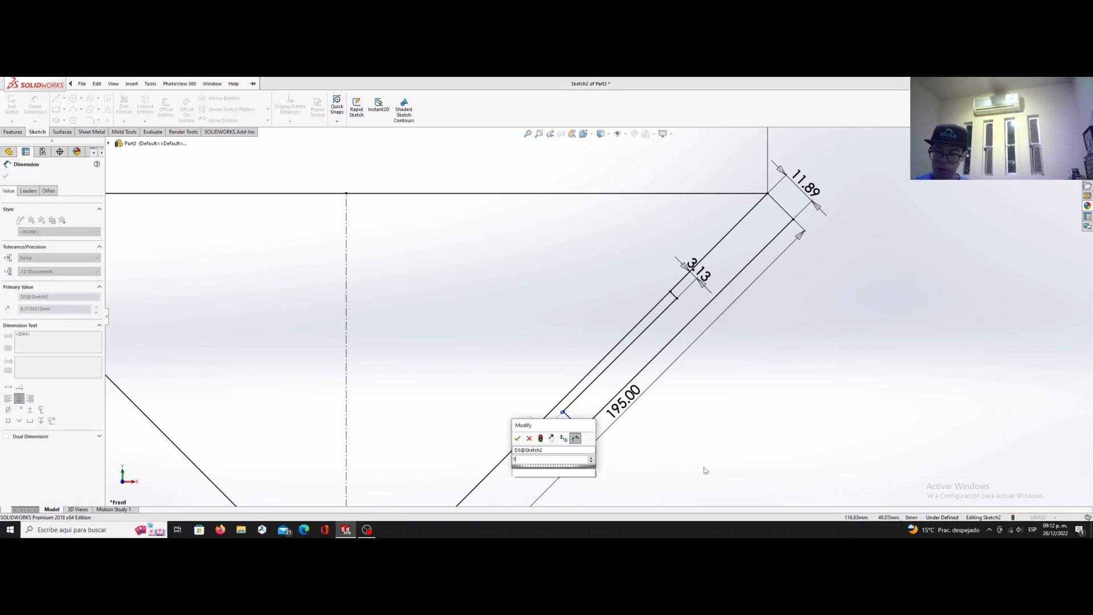
pyautogui.press('Return')
pyautogui.press('Escape')
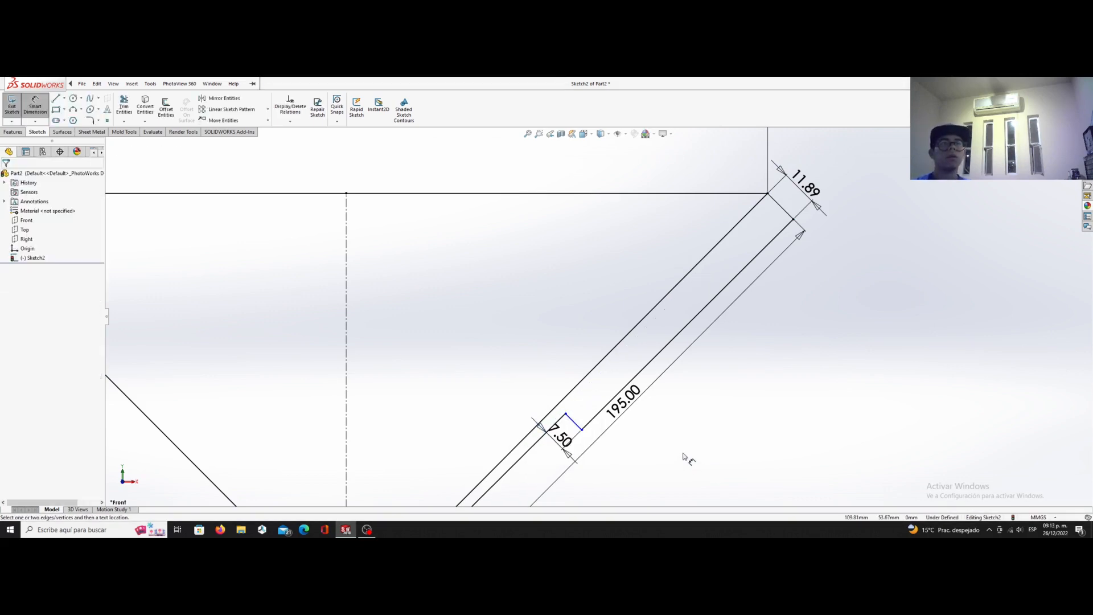
# Delete the outline's short lower line and inner parallel line along with the dimensions added to the outline, keeping the long outer line.
pyautogui.press('f')
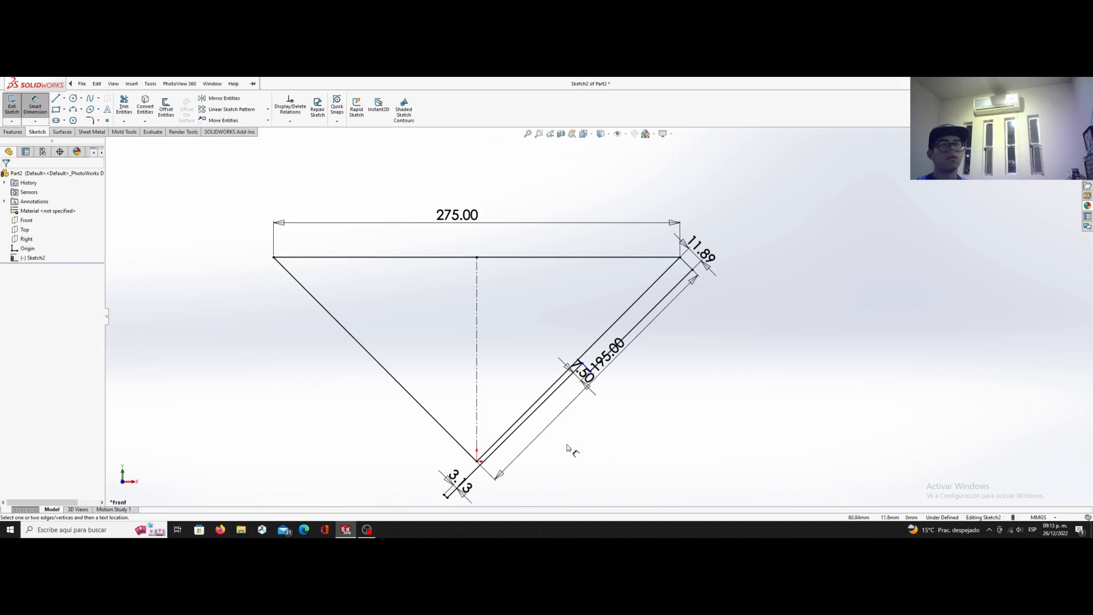
pyautogui.press('Escape')
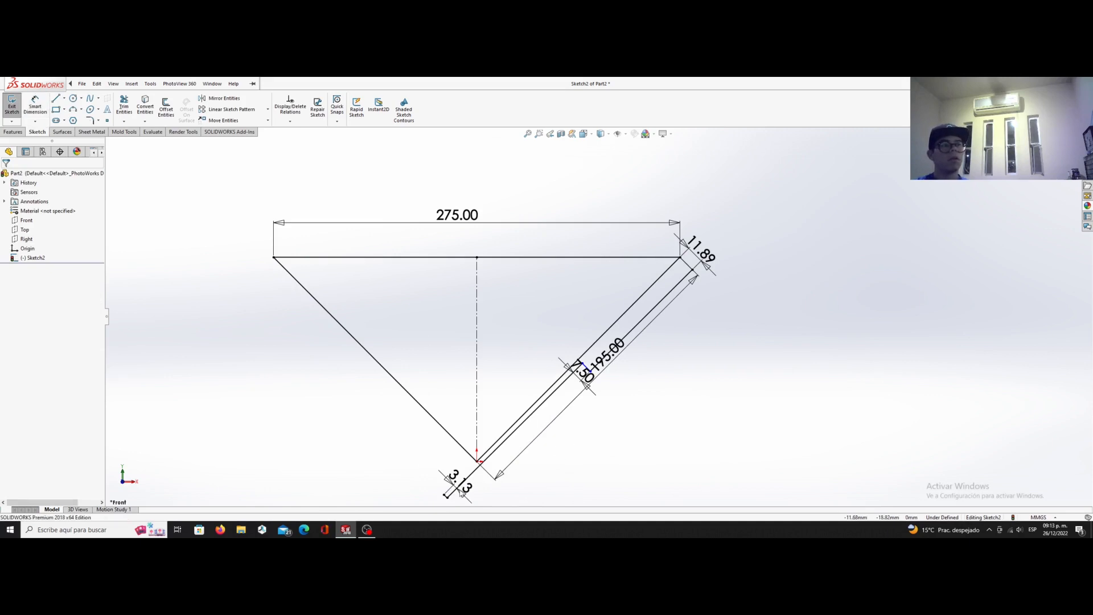
pyautogui.click(445, 496)
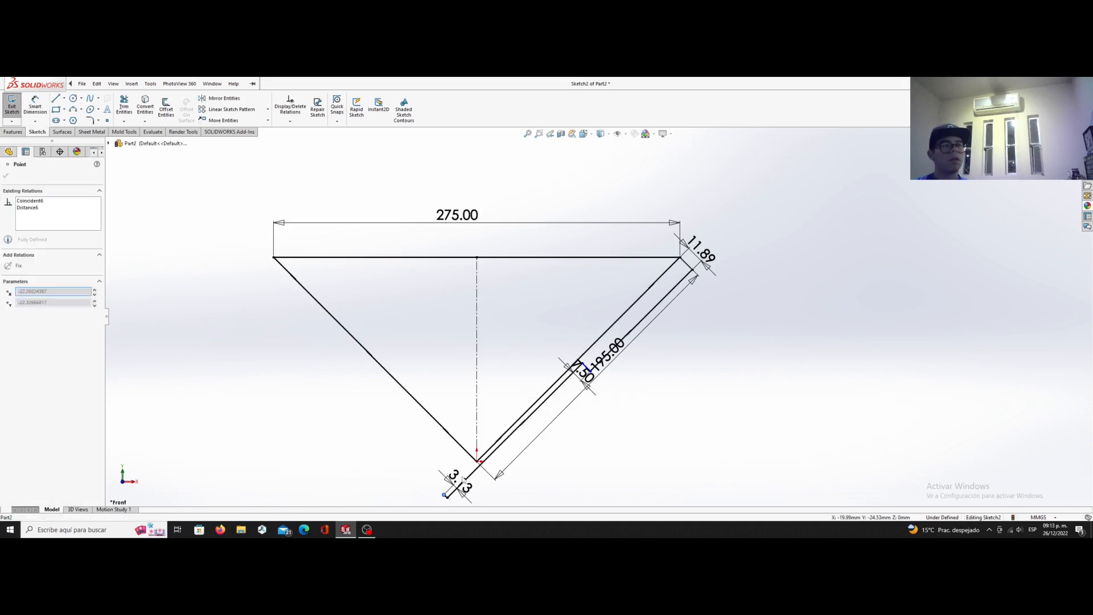
pyautogui.scroll(-5, 587, 373)
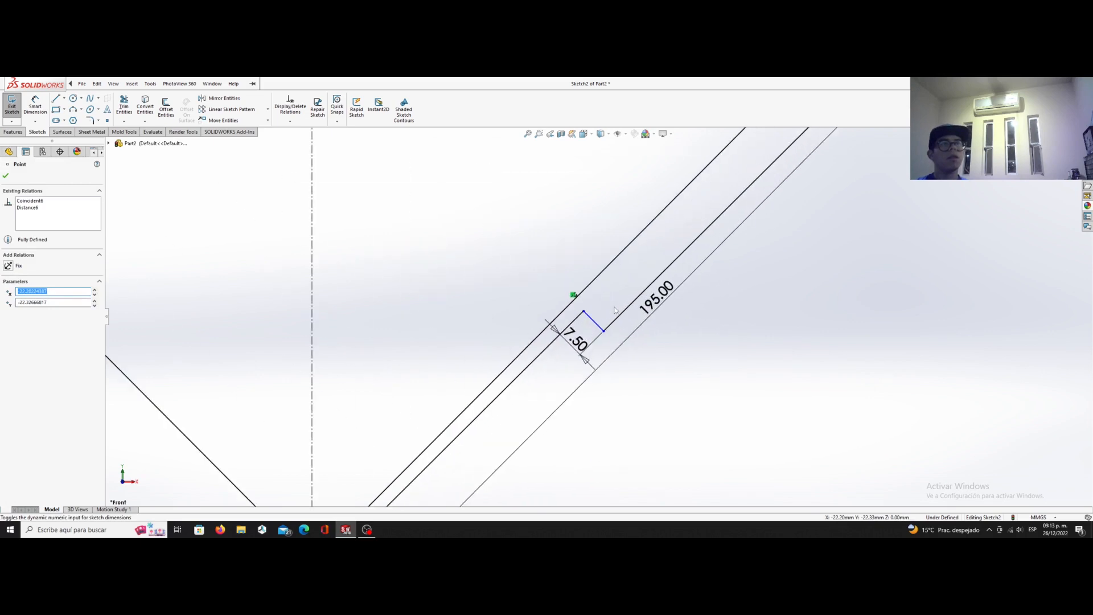
pyautogui.scroll(-2, 612, 312)
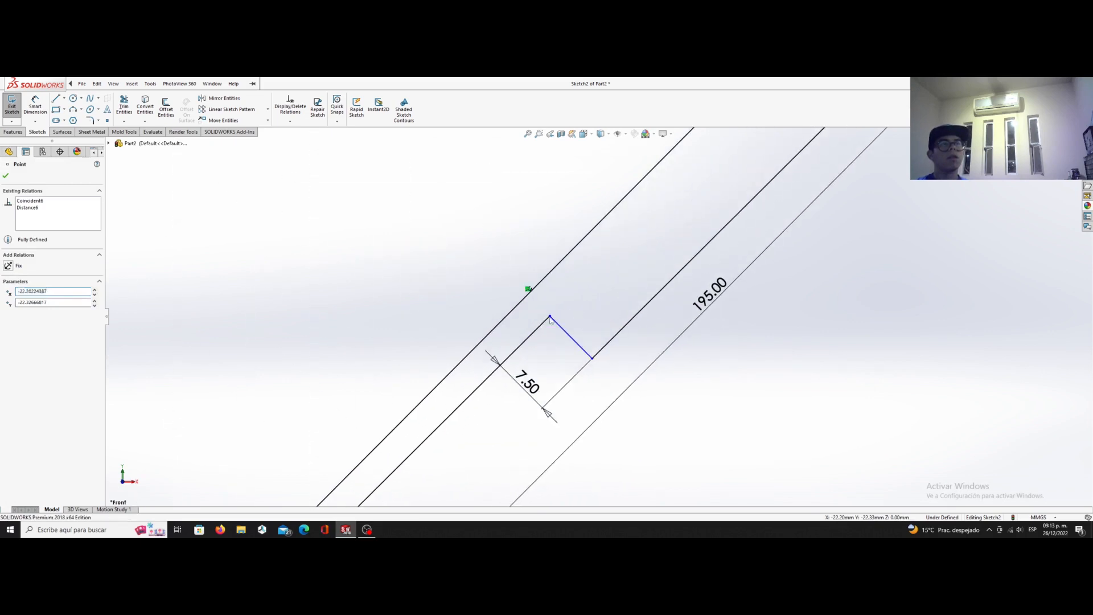
pyautogui.moveTo(577, 308); pyautogui.dragTo(519, 332)
pyautogui.press('Delete')
pyautogui.scroll(6, 595, 303)
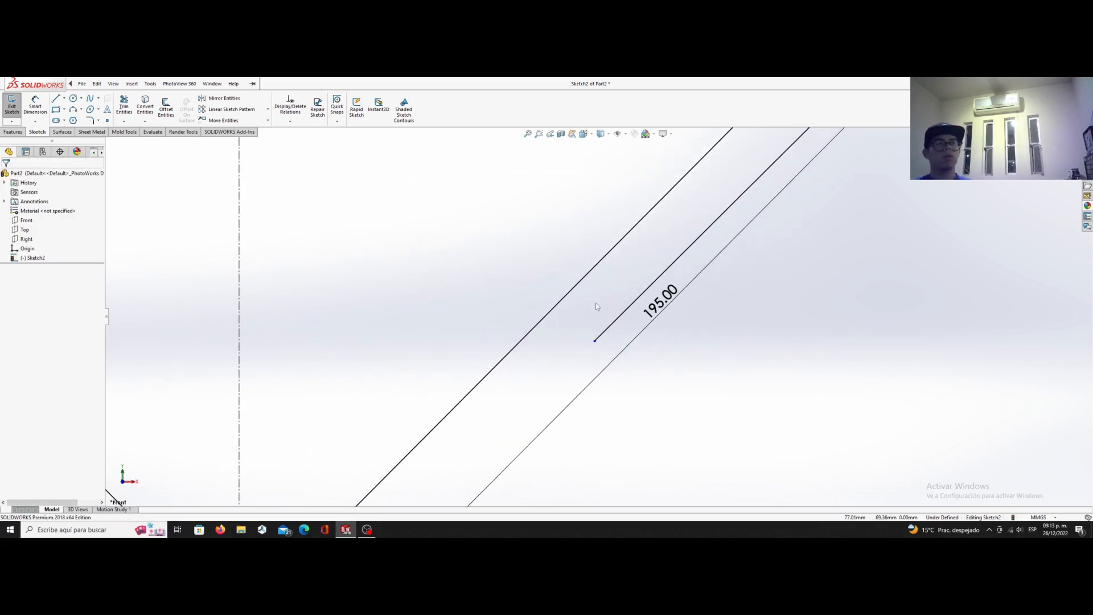
pyautogui.scroll(-1, 677, 261)
pyautogui.moveTo(690, 272); pyautogui.dragTo(649, 305)
pyautogui.press('Delete')
pyautogui.scroll(2, 654, 310)
pyautogui.scroll(-4, 573, 382)
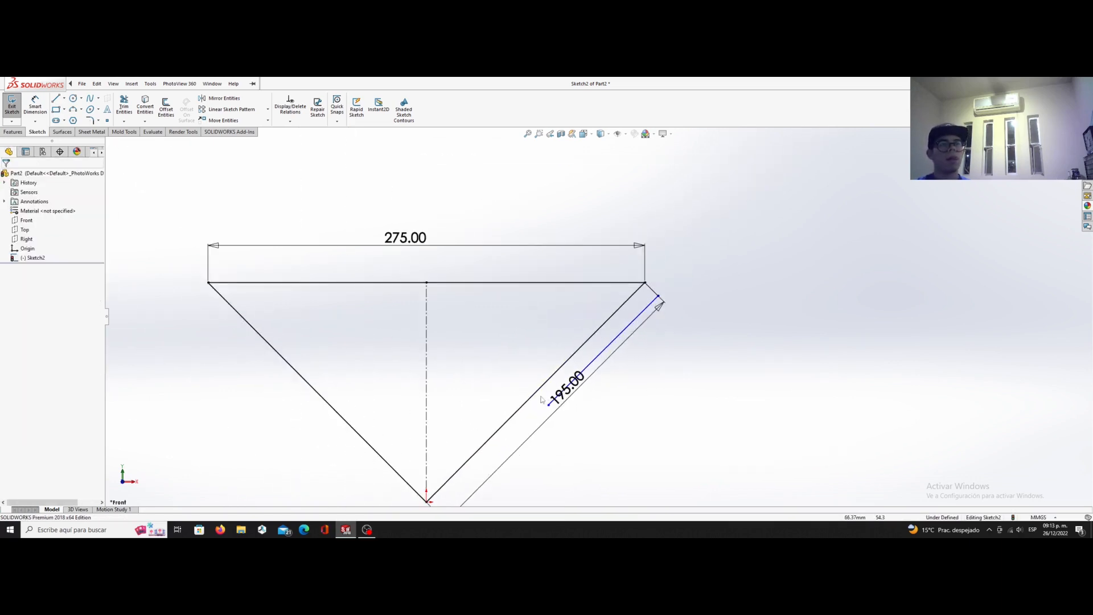
# Shorten the outer line from its lower end and sketch a stepped outline from that end back to the slanted edge.
pyautogui.moveTo(564, 382); pyautogui.dragTo(576, 367)
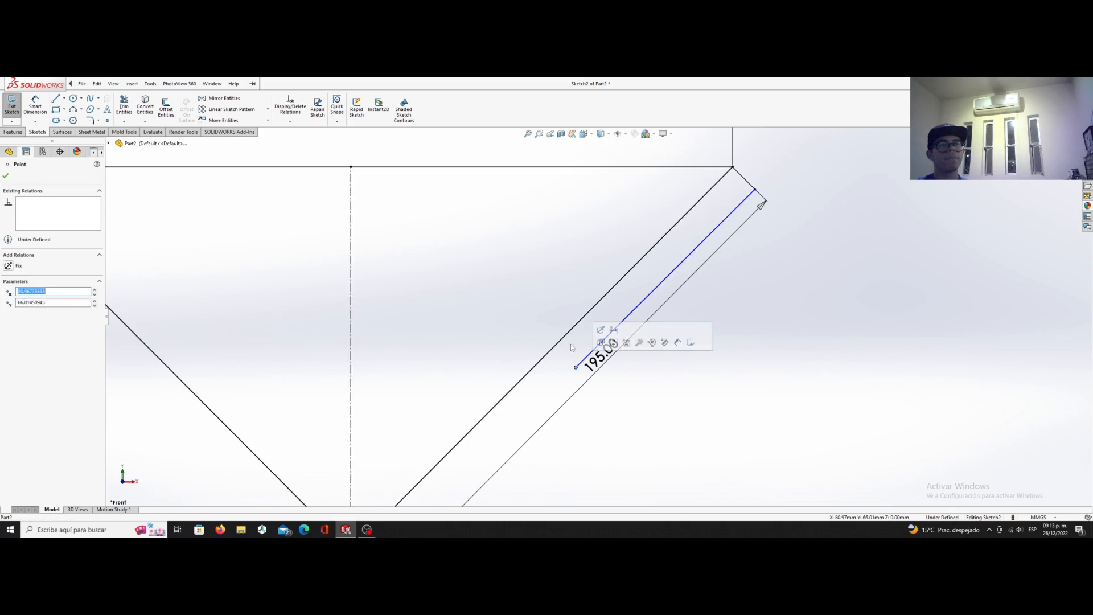
pyautogui.click(650, 420)
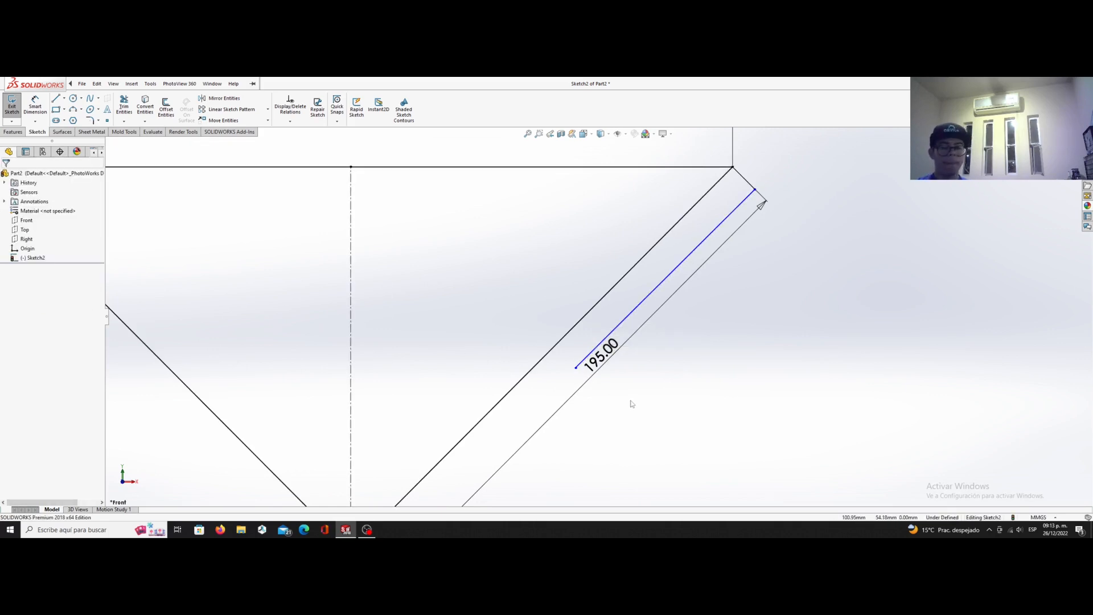
pyautogui.press('l')
pyautogui.click(564, 357)
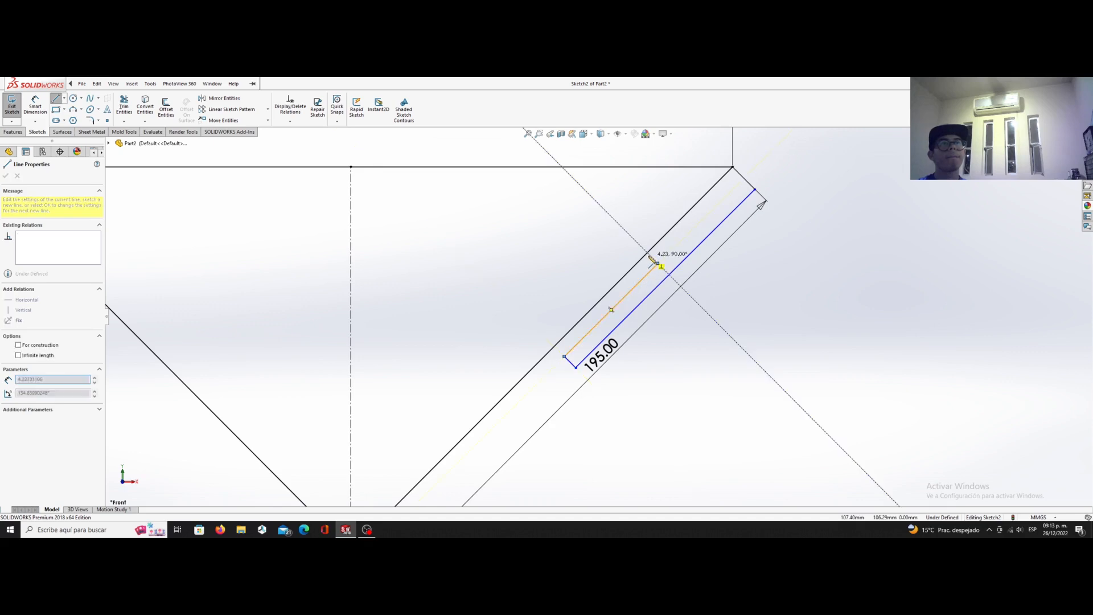
pyautogui.click(658, 263)
pyautogui.click(647, 252)
pyautogui.press('Escape')
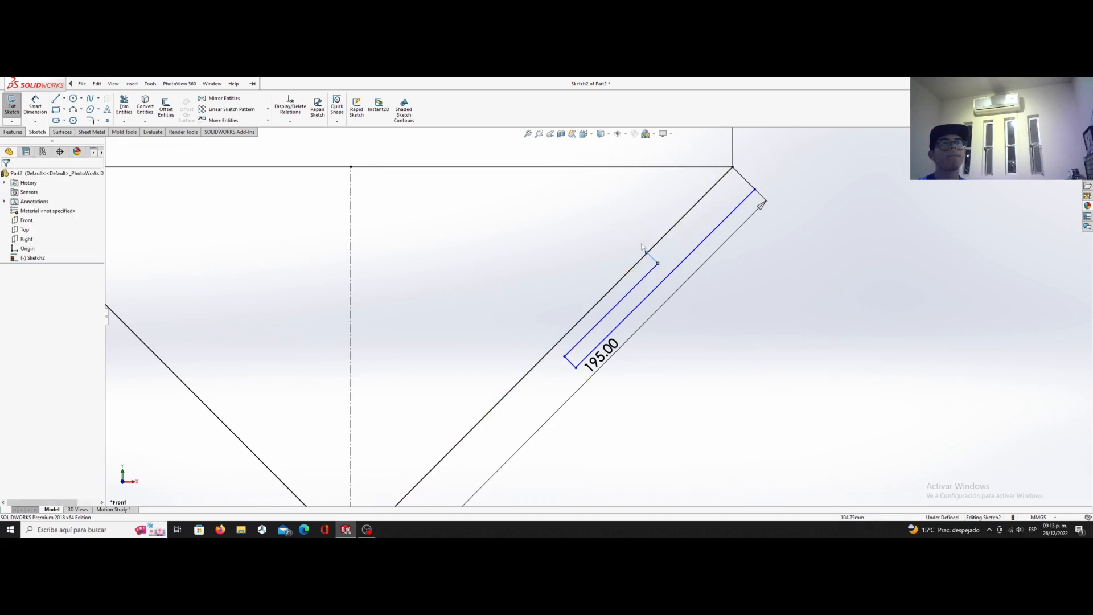
# Attach the free end of the stepped outline's upper short line to the triangle's slanted edge.
pyautogui.scroll(-3, 663, 231)
pyautogui.scroll(-3, 637, 269)
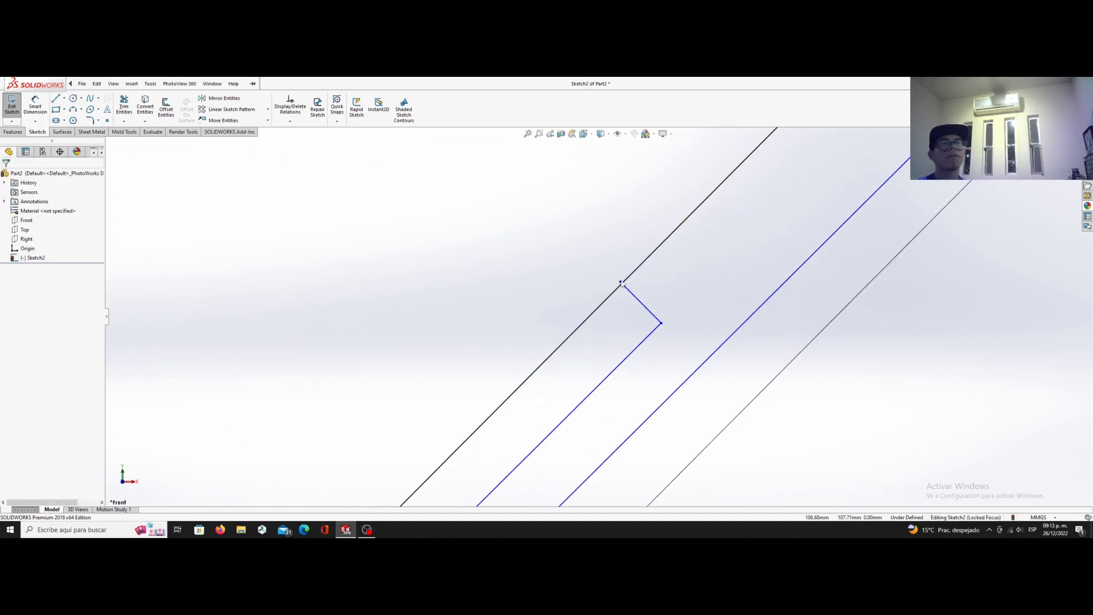
pyautogui.click(622, 283)
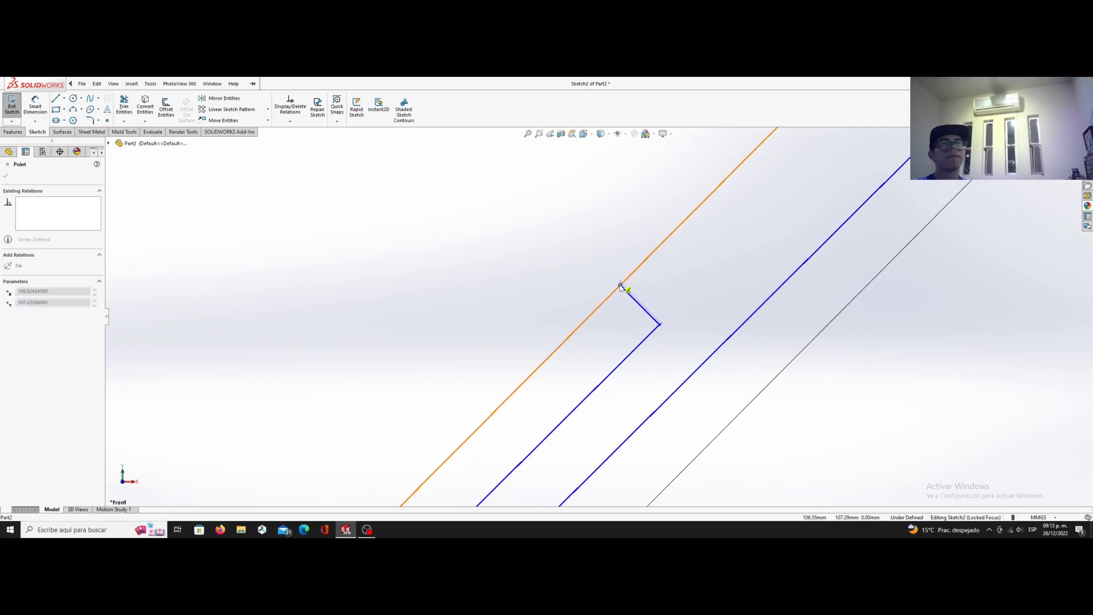
pyautogui.press('Escape')
pyautogui.scroll(5, 606, 281)
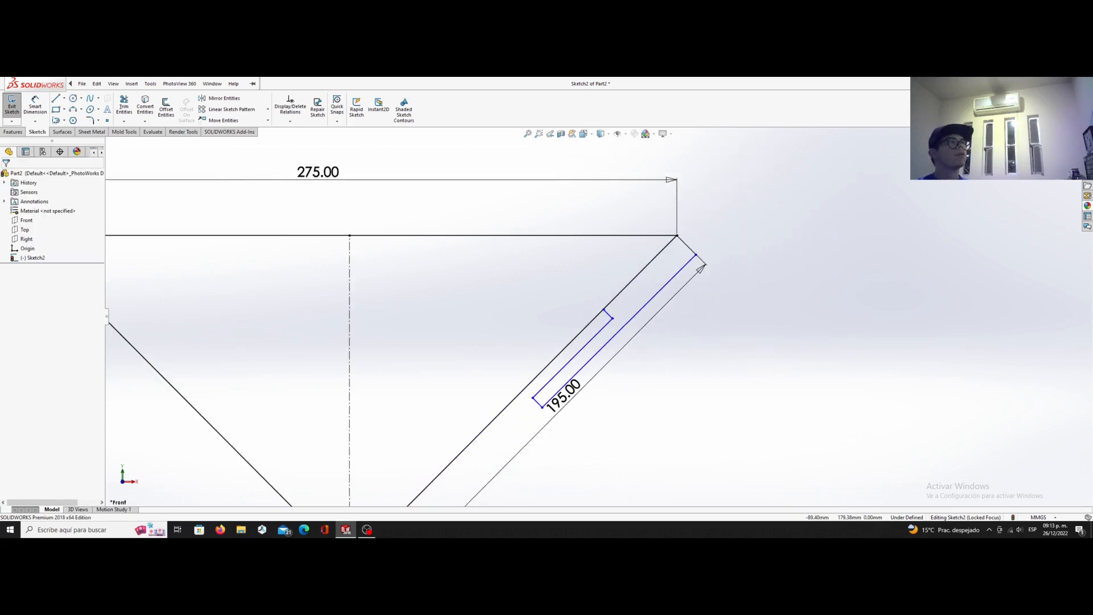
# Dimension the short line at the lower end of the stepped outline to 7.5 mm.
pyautogui.click(35, 105)
pyautogui.scroll(-3, 569, 370)
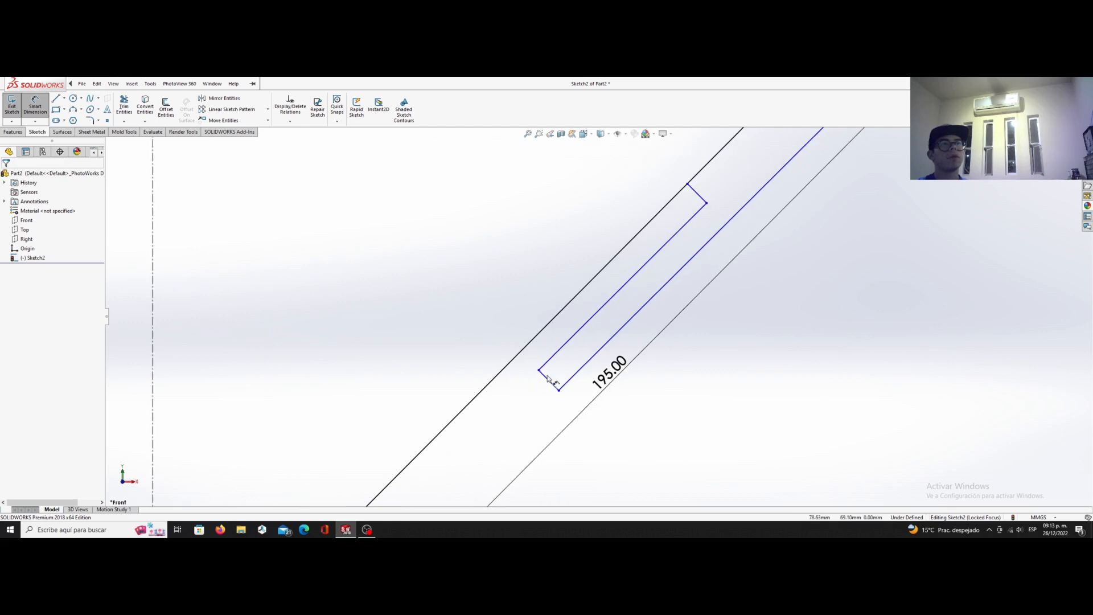
pyautogui.click(548, 381)
pyautogui.click(536, 386)
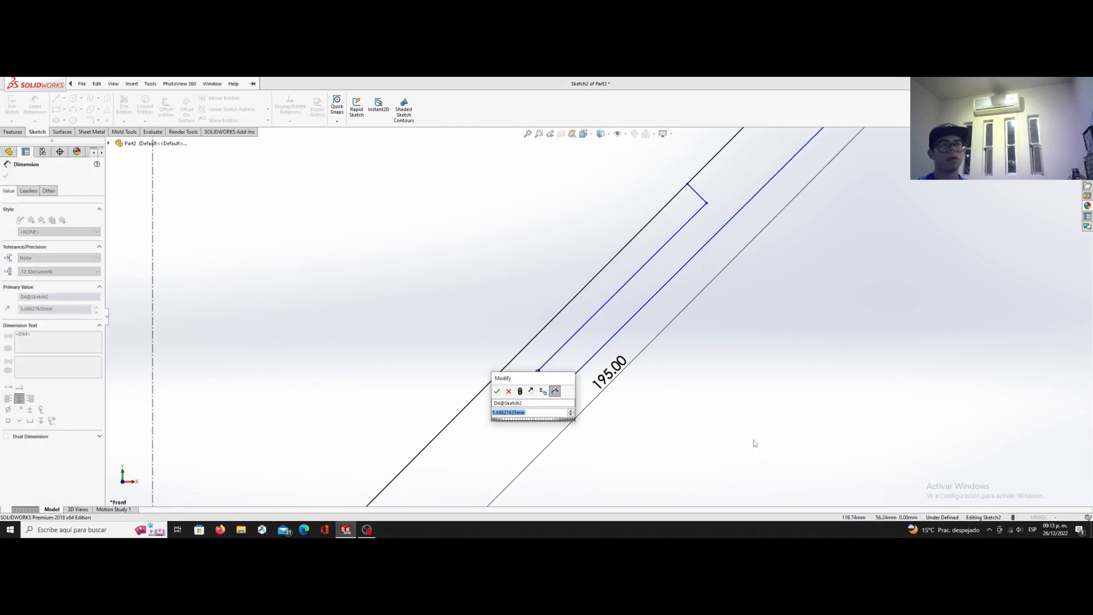
pyautogui.write('7.5')
pyautogui.press('Return')
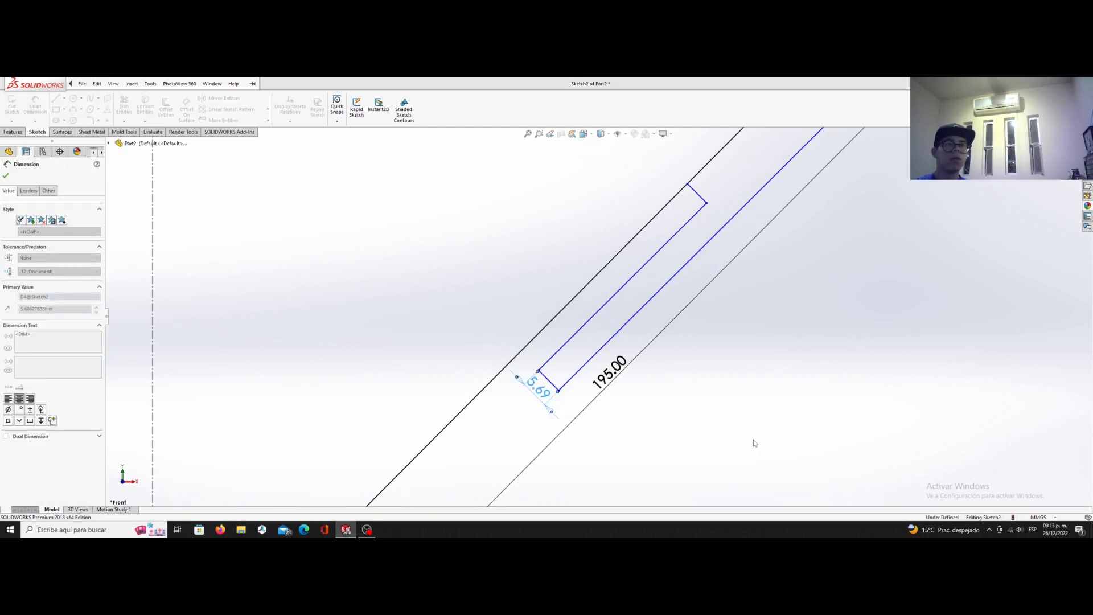
# Dimension the short line joining the stepped outline to the slanted edge to 3.125 mm.
pyautogui.click(700, 197)
pyautogui.click(711, 169)
pyautogui.write('3.125')
pyautogui.press('Return')
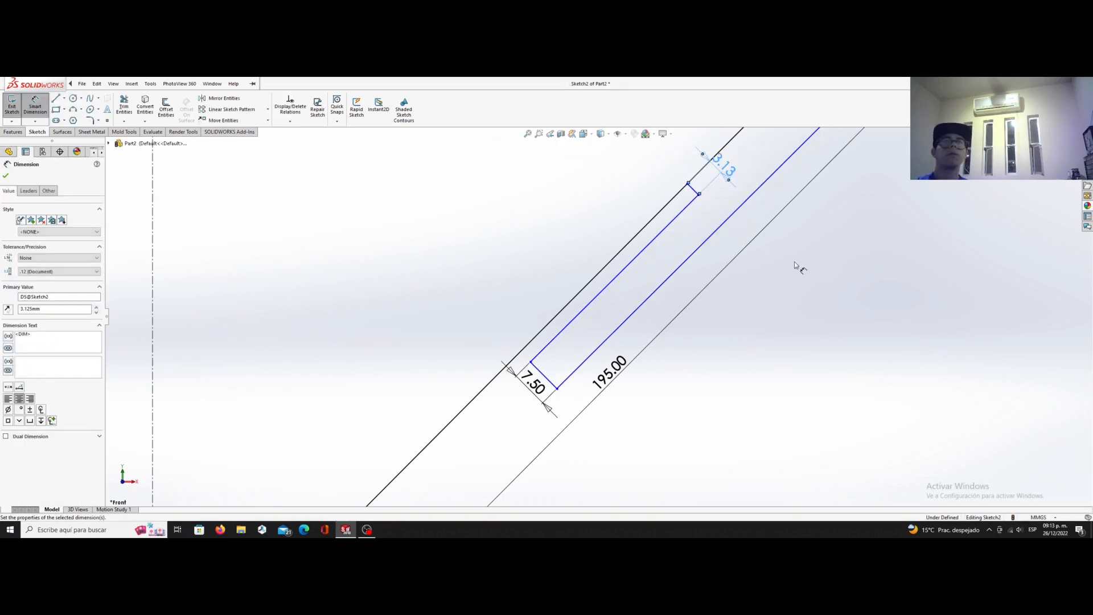
pyautogui.click(795, 266)
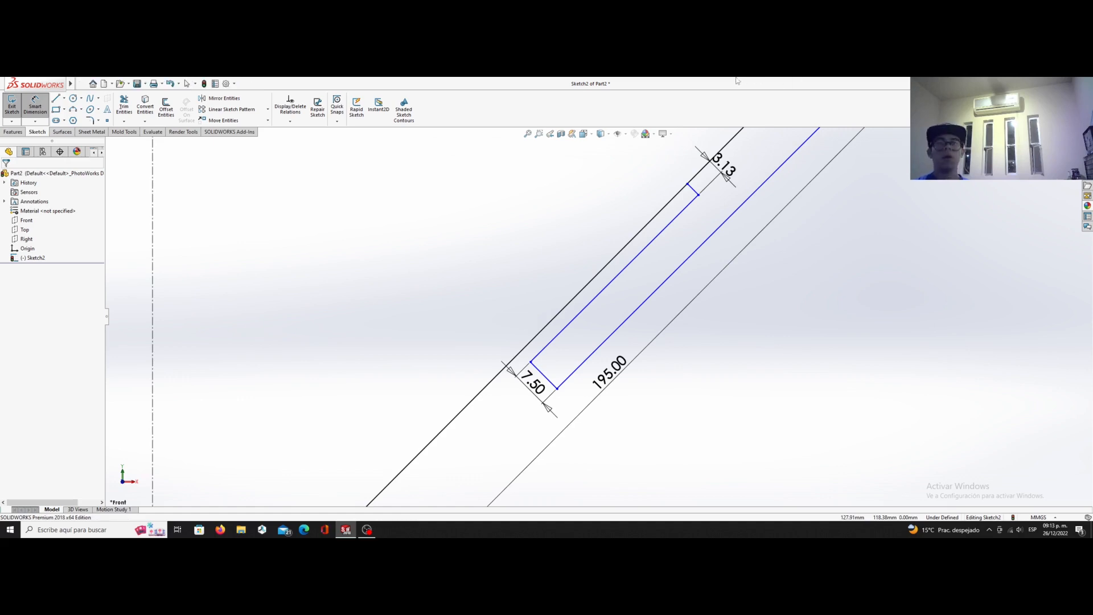
# Set the distance from the outline's end line at the triangle's upper right corner to the upper short line to 75 mm.
pyautogui.scroll(3, 751, 176)
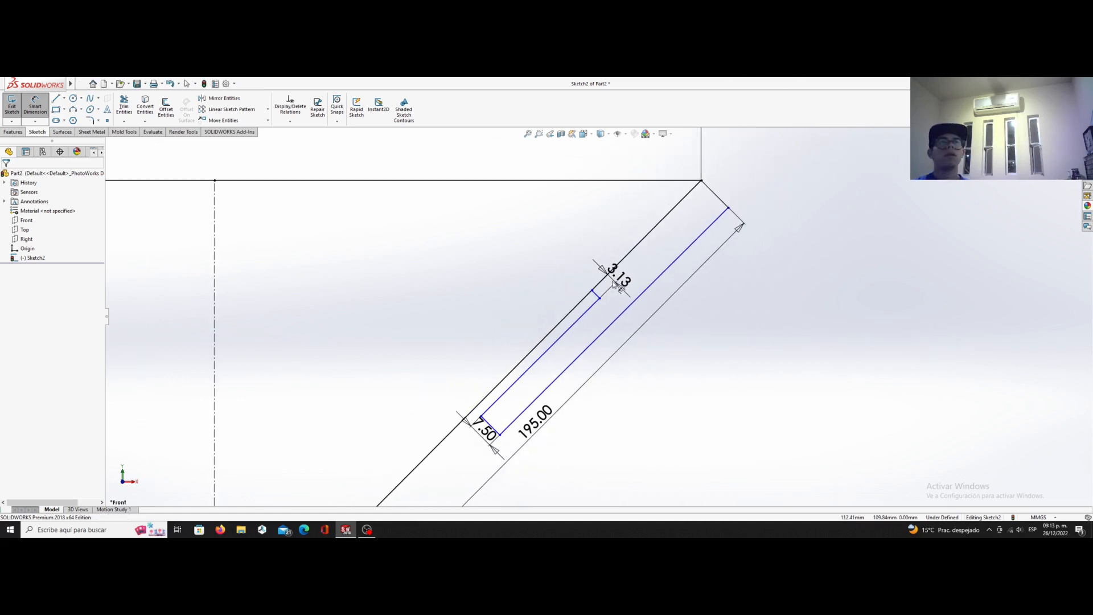
pyautogui.click(596, 297)
pyautogui.click(713, 196)
pyautogui.click(715, 299)
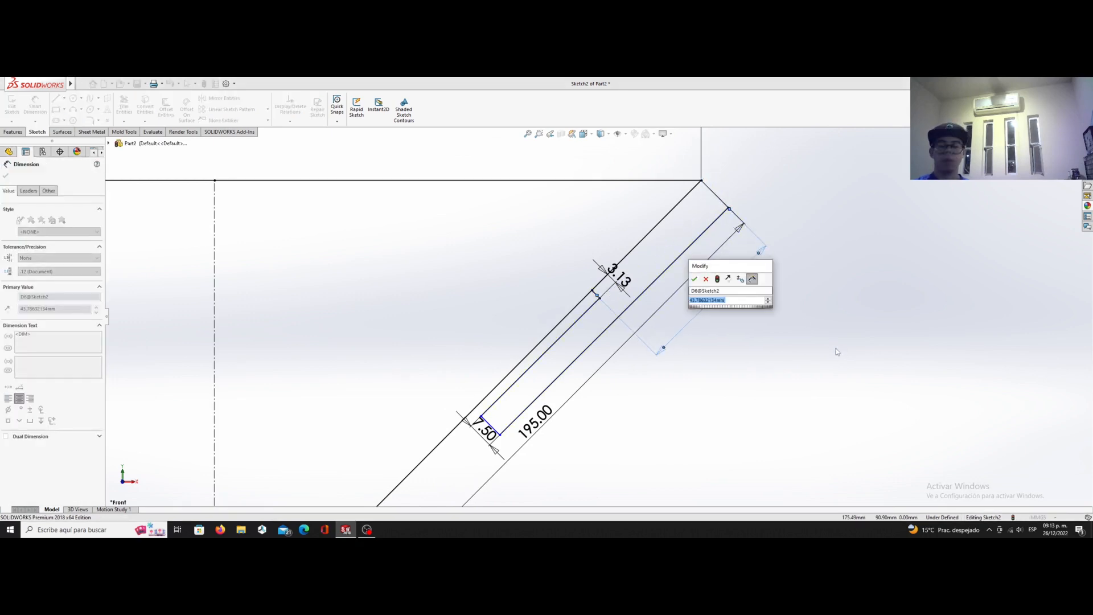
pyautogui.write('75')
pyautogui.press('Return')
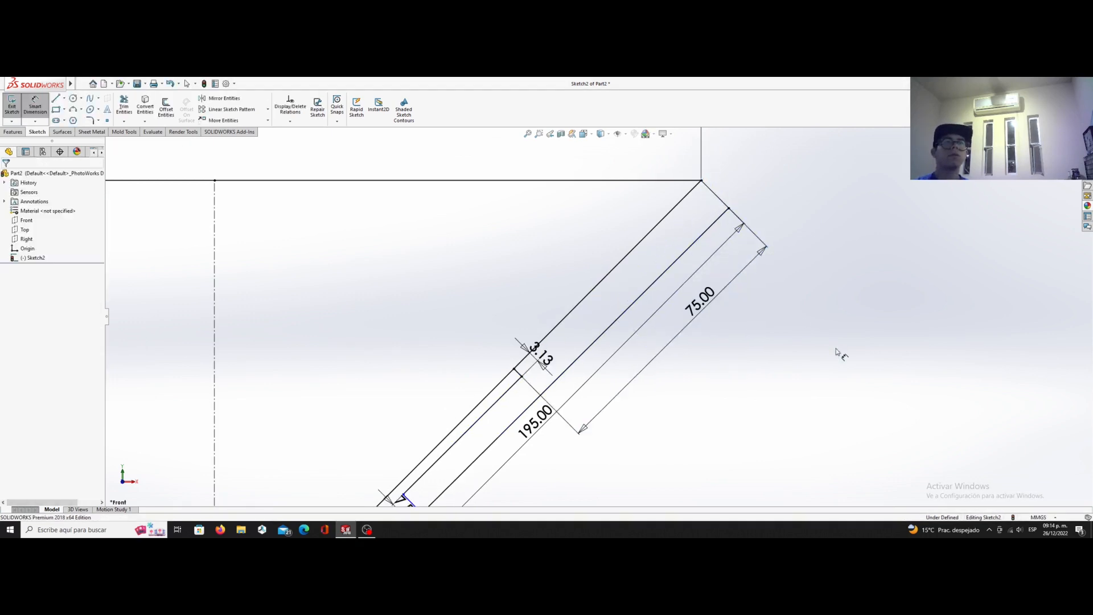
# Set the distance from the end line at the triangle's upper right corner to the outline's lower short line to 150 mm.
pyautogui.scroll(3, 708, 371)
pyautogui.click(543, 389)
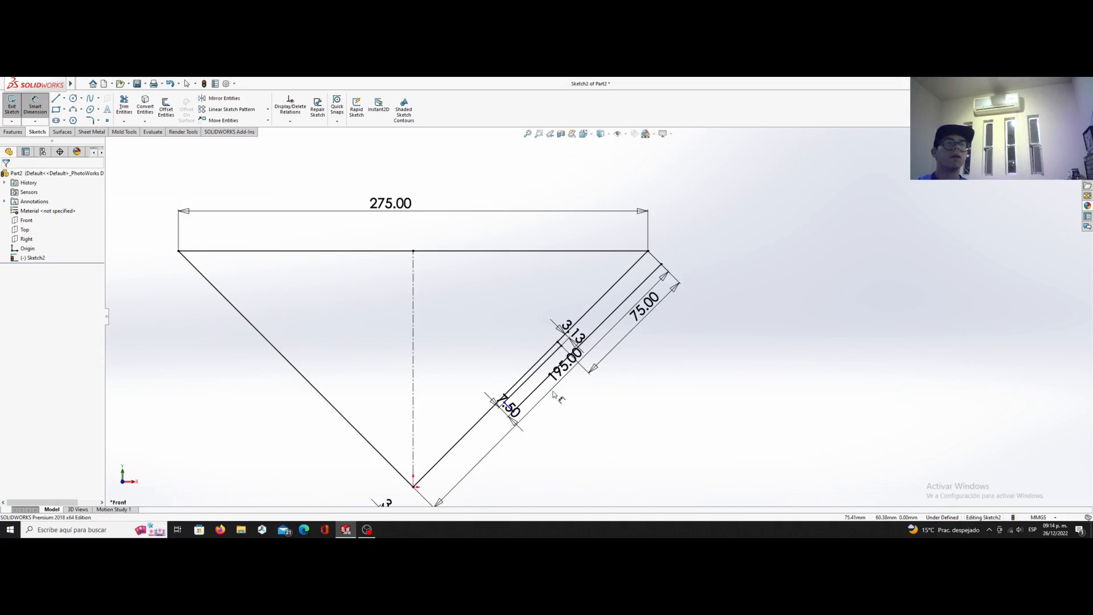
pyautogui.click(727, 427)
pyautogui.write('150')
pyautogui.press('Return')
pyautogui.click(728, 427)
pyautogui.scroll(3, 686, 410)
pyautogui.scroll(-4, 587, 290)
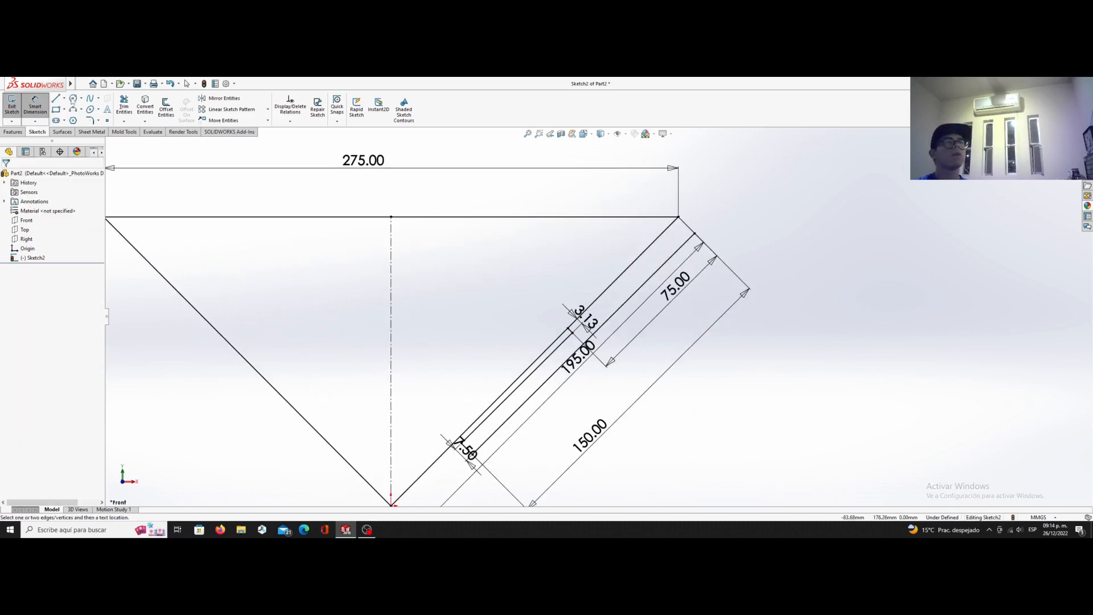
# Trim away the slanted edge segment between the triangle's upper right corner and the start of the stepped outline.
pyautogui.click(124, 105)
pyautogui.scroll(-3, 713, 263)
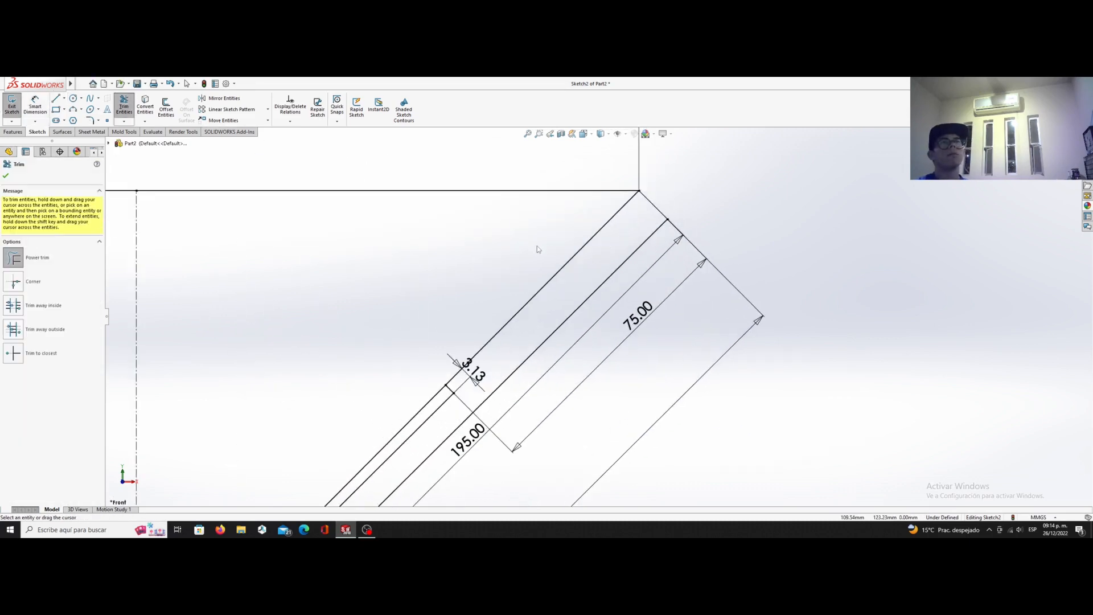
pyautogui.moveTo(554, 262); pyautogui.dragTo(567, 283)
pyautogui.scroll(7, 548, 298)
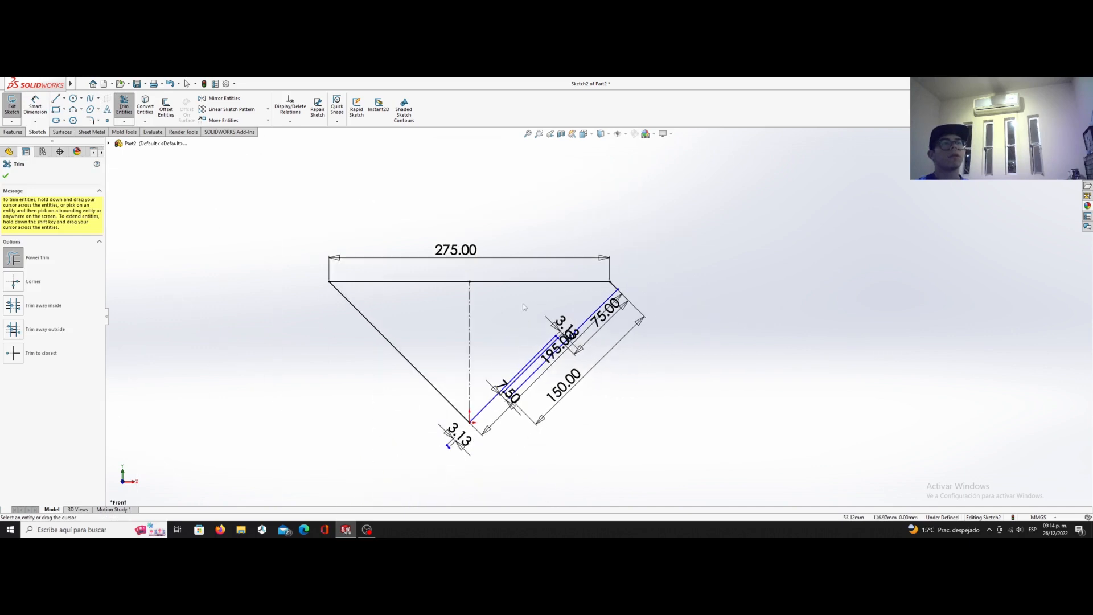
pyautogui.click(6, 176)
# Extrude the triangular profile together with its stepped edge strip to a blind depth of 3.125 mm using contour selection.
pyautogui.click(12, 132)
pyautogui.click(15, 108)
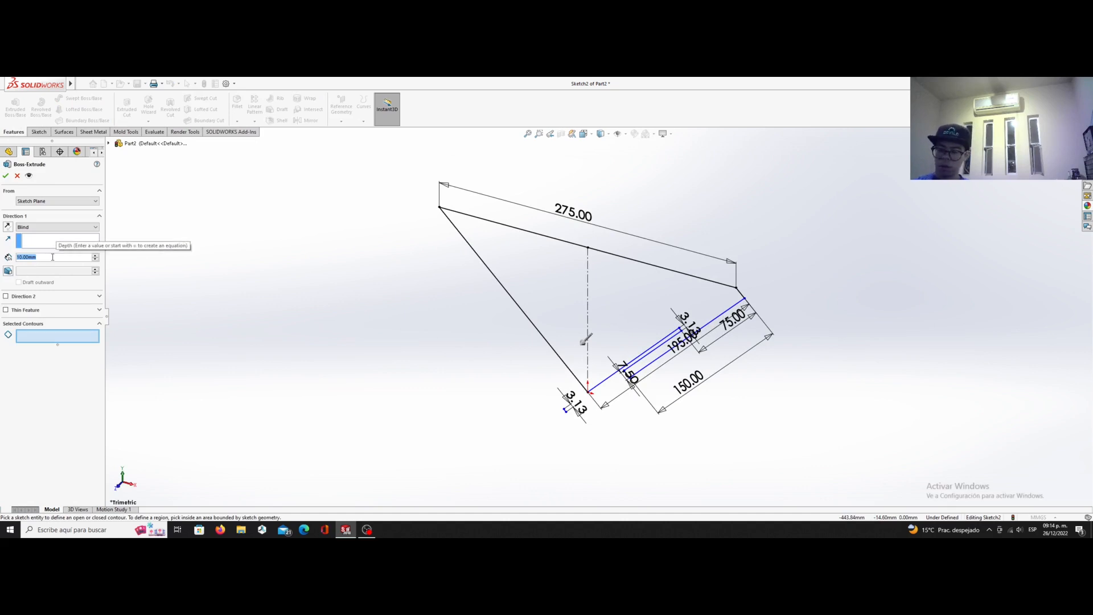
pyautogui.write('3.125')
pyautogui.press('Return')
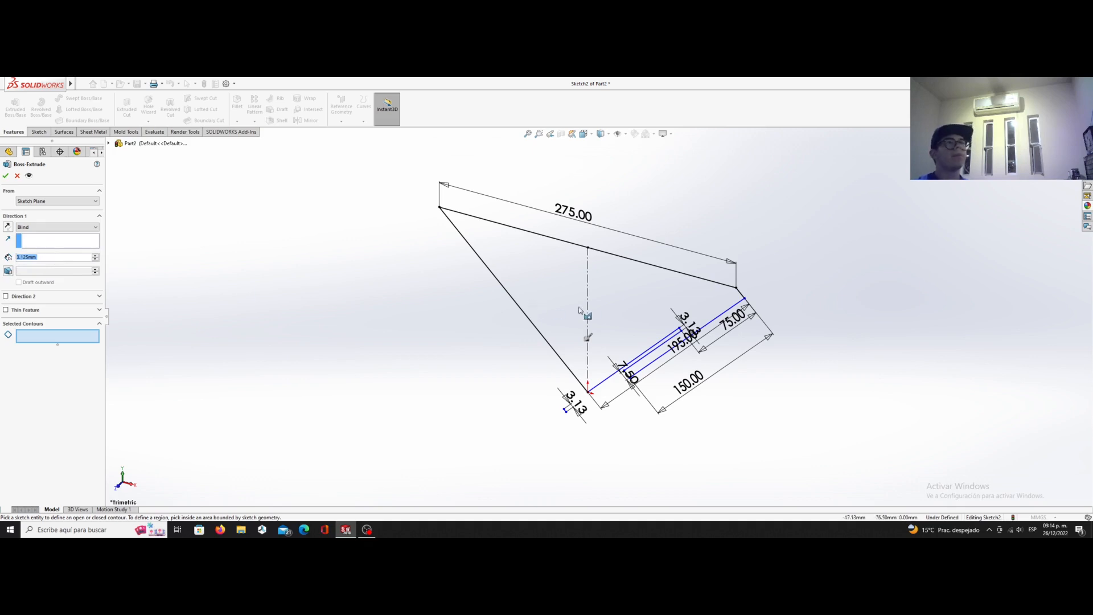
pyautogui.click(547, 293)
pyautogui.click(657, 304)
pyautogui.click(5, 176)
pyautogui.moveTo(560, 347); pyautogui.dragTo(614, 309, button='middle')
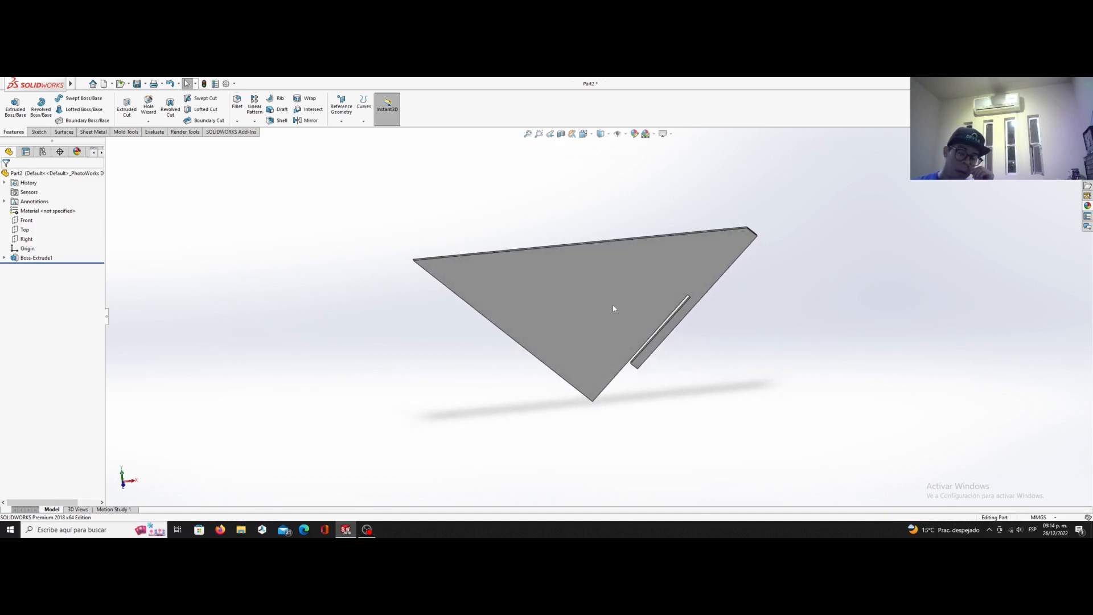
pyautogui.moveTo(587, 320); pyautogui.dragTo(589, 254, button='middle')
pyautogui.moveTo(623, 338); pyautogui.dragTo(645, 285, button='middle')
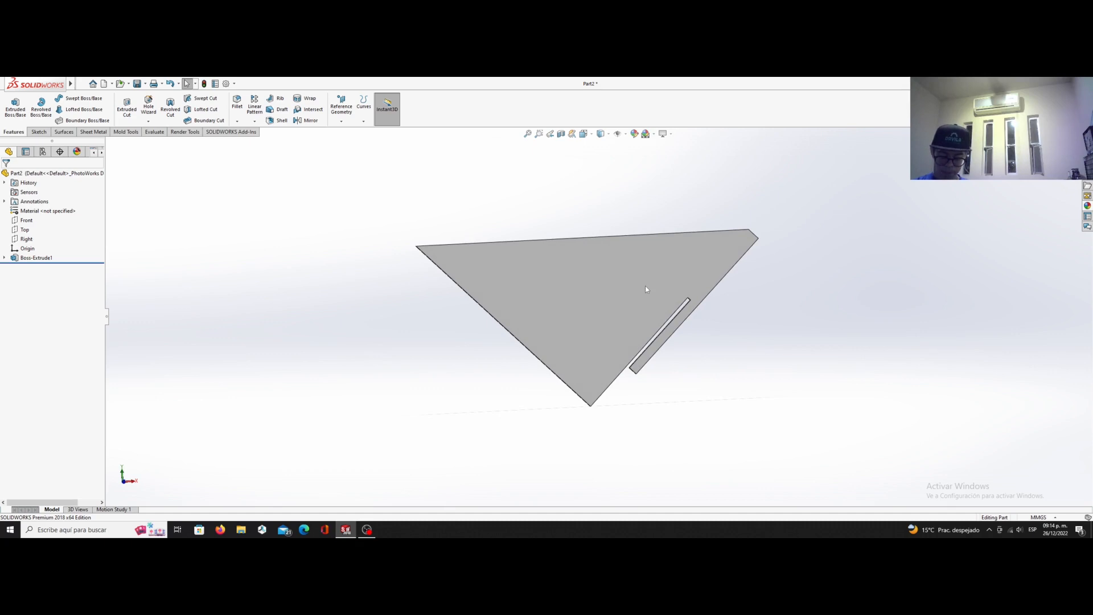
pyautogui.moveTo(646, 289); pyautogui.dragTo(638, 323, button='middle')
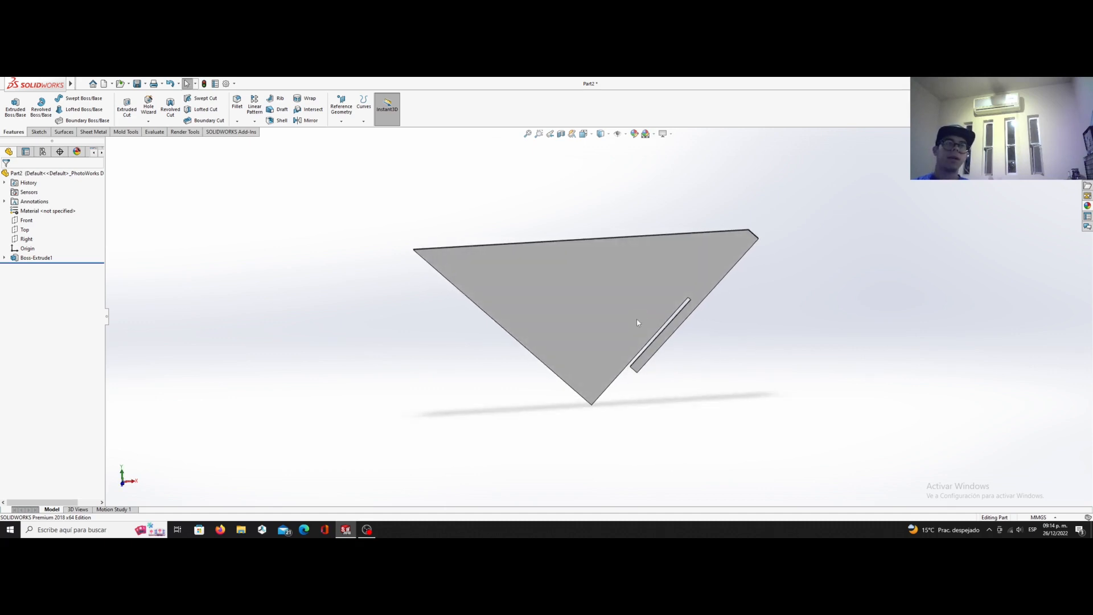